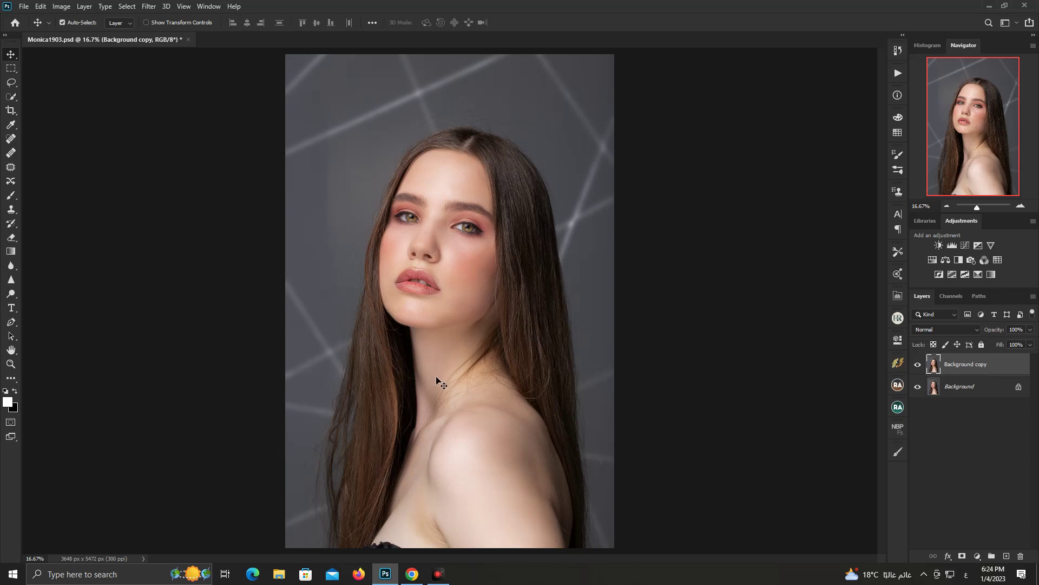
# Select the whole woman, including her hair, on the Background copy layer with the Quick Selection tool
pyautogui.moveTo(974, 211); pyautogui.dragTo(981, 211)
pyautogui.moveTo(884, 281); pyautogui.dragTo(881, 248)
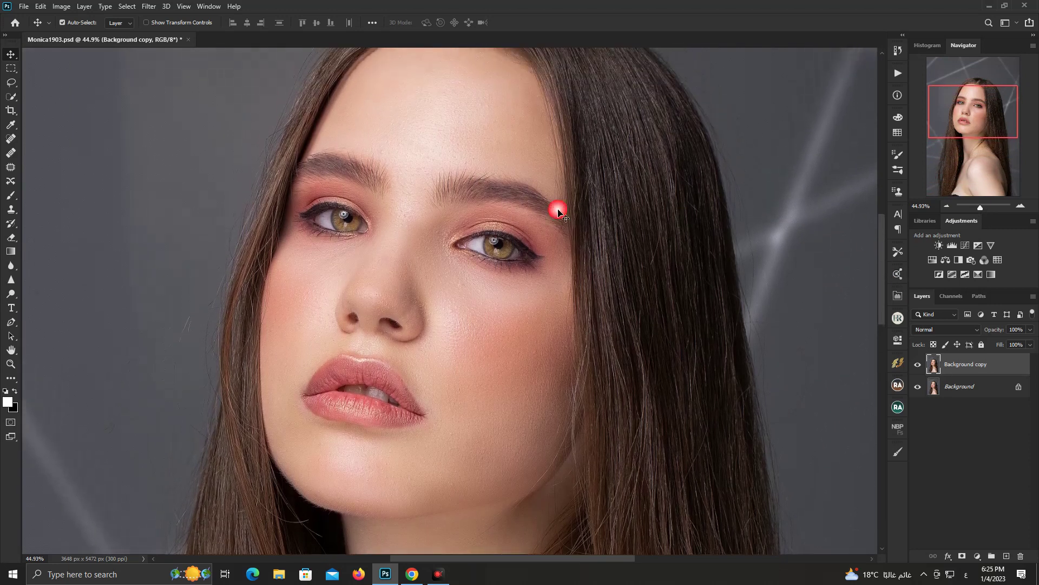
pyautogui.moveTo(974, 211); pyautogui.dragTo(979, 210)
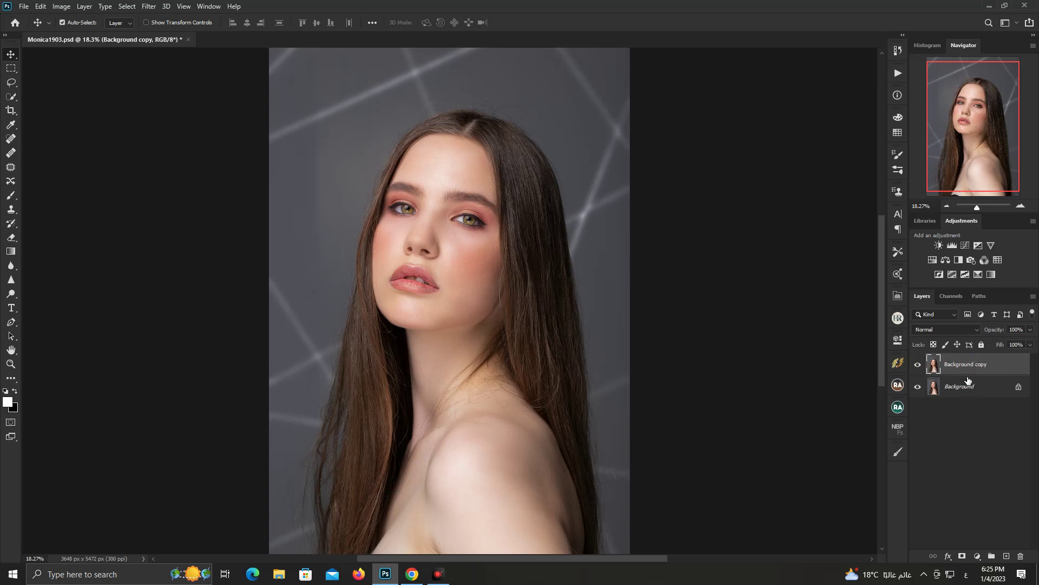
pyautogui.click(12, 96)
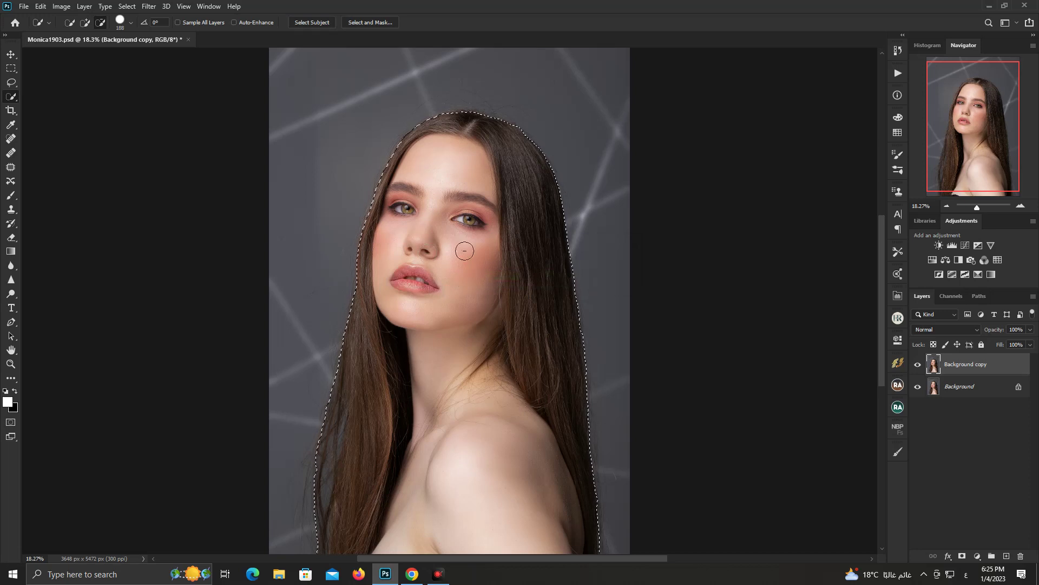
# Apply the Camera Raw Filter to the selected woman using settings loaded from the preset file بريست لتلوين البشره.xmp
pyautogui.click(149, 6)
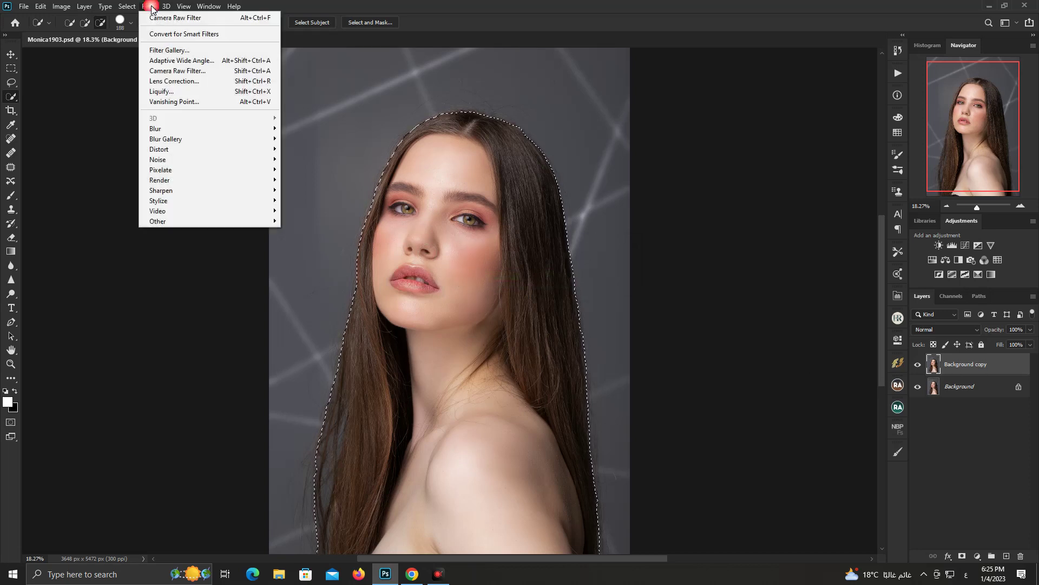
pyautogui.click(152, 71)
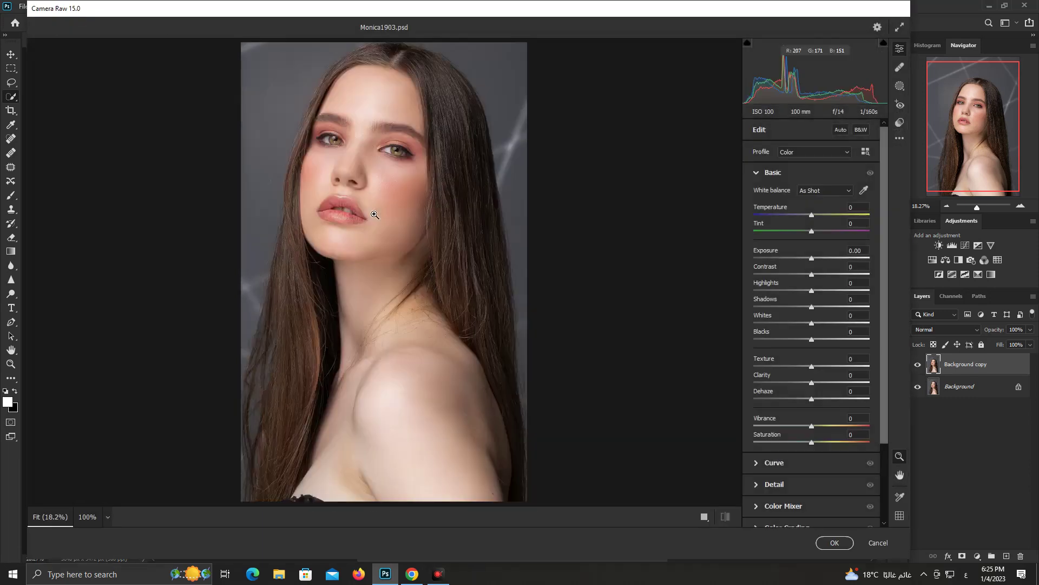
pyautogui.click(900, 138)
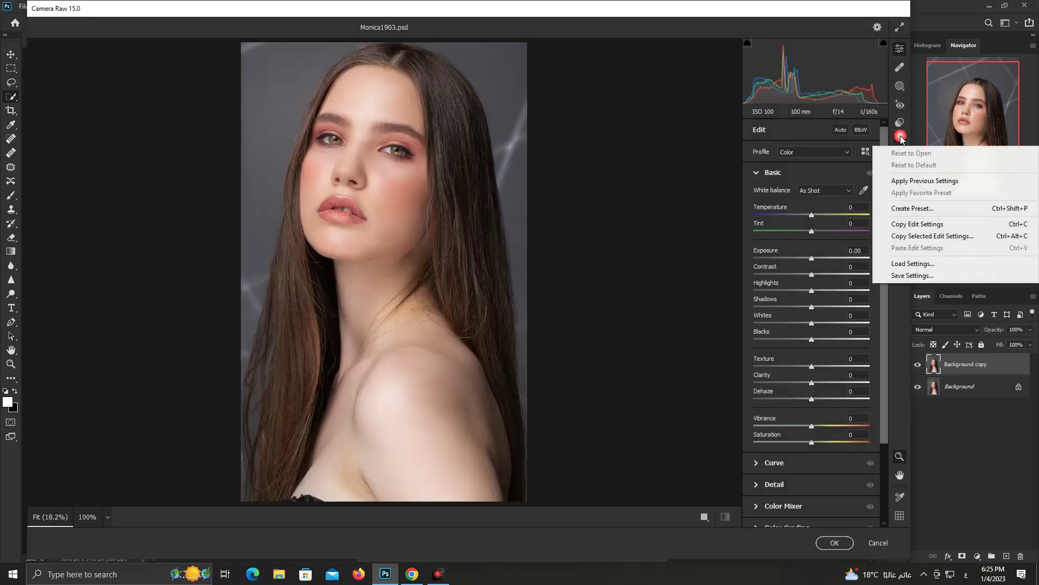
pyautogui.click(906, 264)
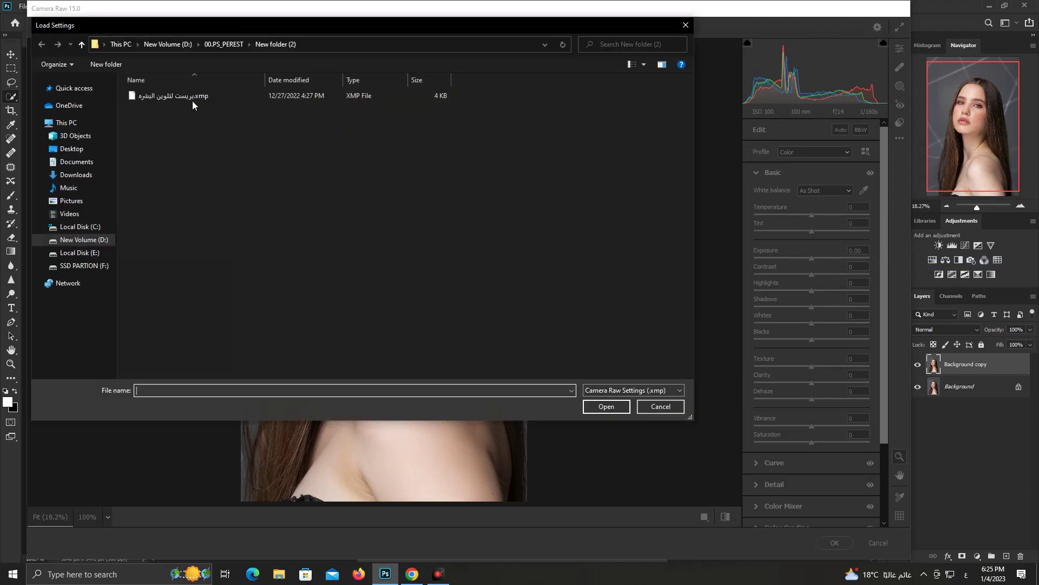
pyautogui.doubleClick(170, 98)
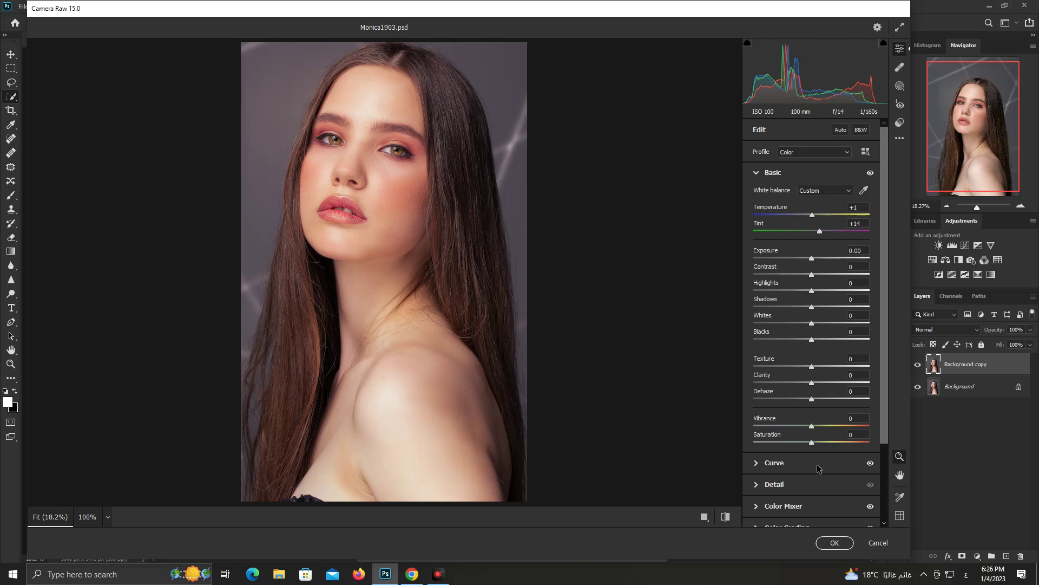
pyautogui.click(830, 545)
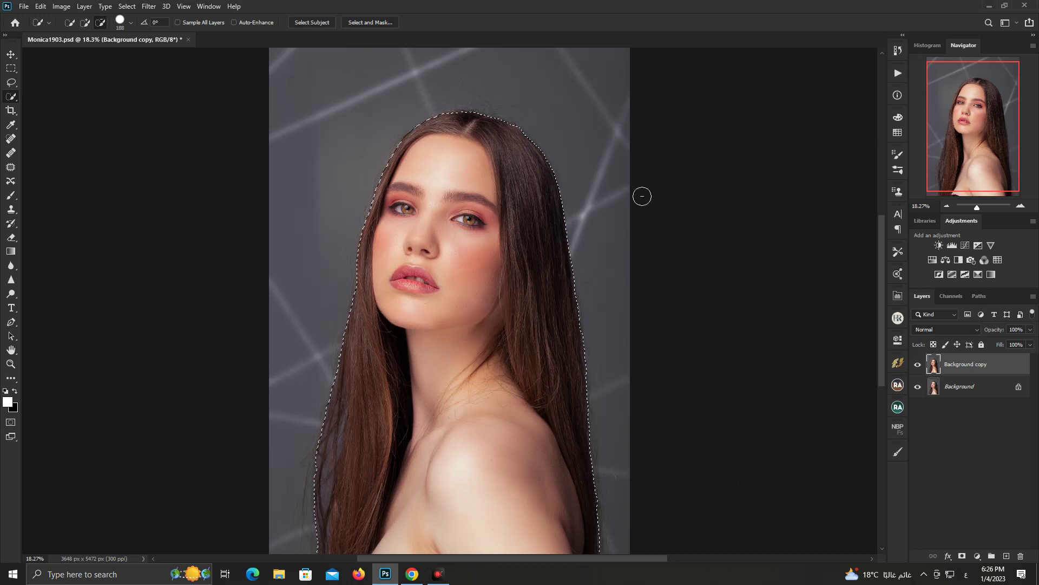
# Invert the selection to the background and deselect everything
pyautogui.moveTo(977, 206); pyautogui.dragTo(977, 209)
pyautogui.click(126, 7)
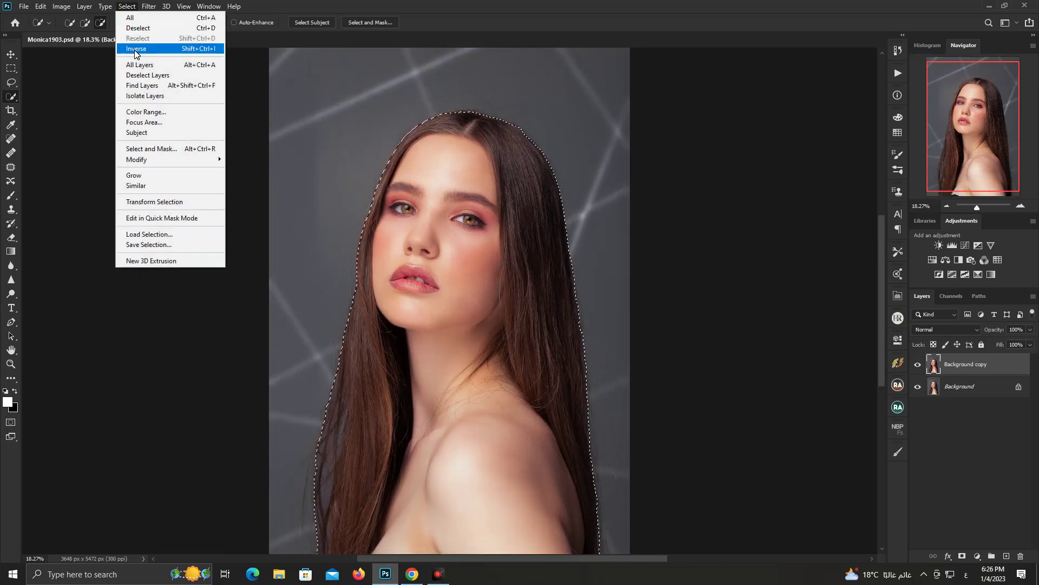
pyautogui.click(135, 50)
pyautogui.click(148, 7)
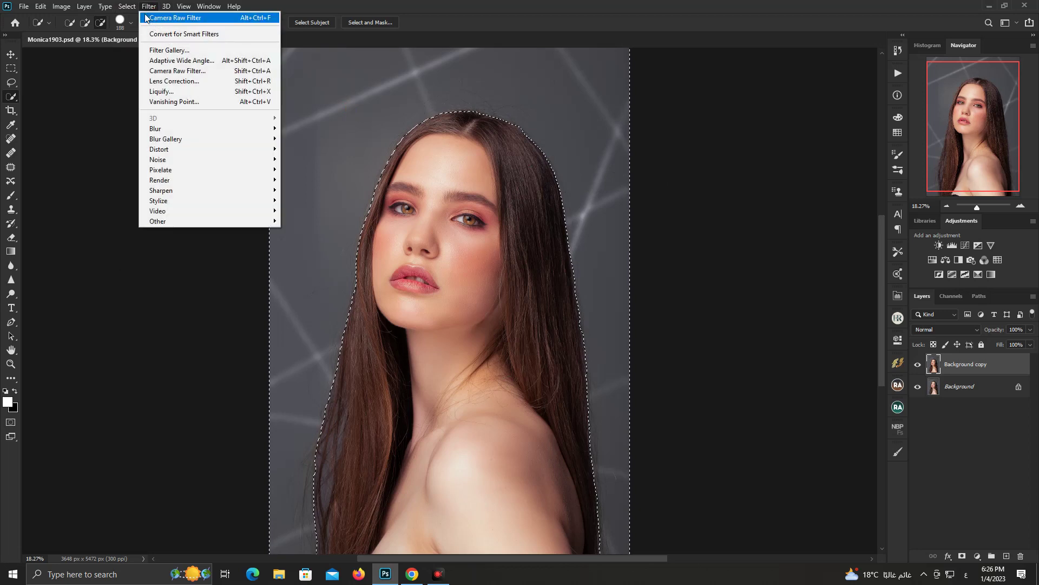
pyautogui.click(138, 28)
# Compare the Background copy layer with the original by toggling its visibility, and lower its opacity to 80%
pyautogui.moveTo(977, 210)
pyautogui.mouseDown()
pyautogui.moveTo(964, 210)
pyautogui.moveTo(980, 211)
pyautogui.mouseUp()
pyautogui.click(919, 371)
pyautogui.click(919, 371)
pyautogui.click(919, 370)
pyautogui.click(919, 370)
pyautogui.click(1031, 331)
pyautogui.moveTo(1031, 332); pyautogui.dragTo(1020, 343)
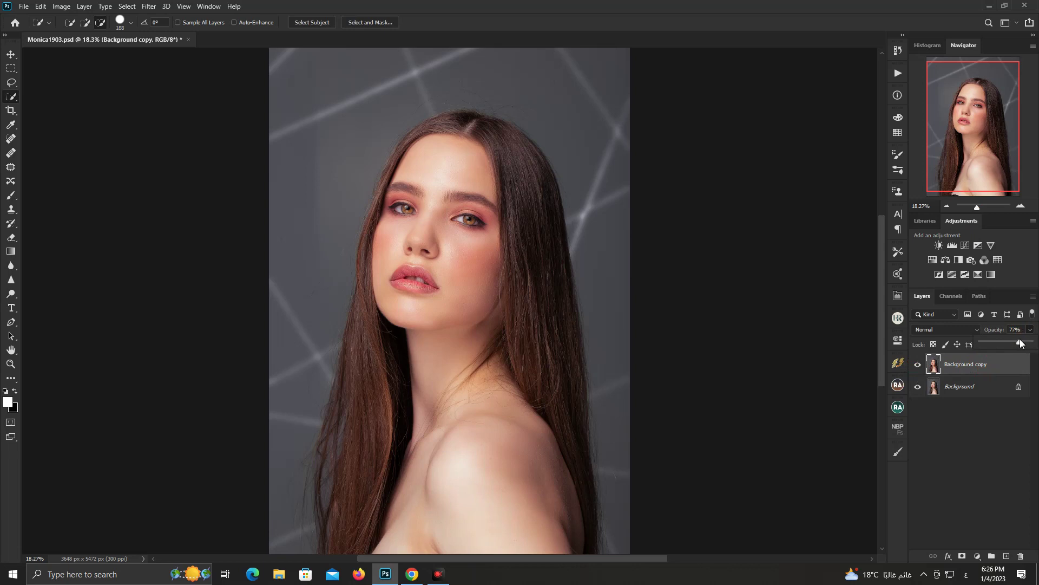
pyautogui.press('Return')
pyautogui.press('Return')
# Duplicate the Background copy layer and toggle the duplicate's visibility to compare the result
pyautogui.rightClick(960, 368)
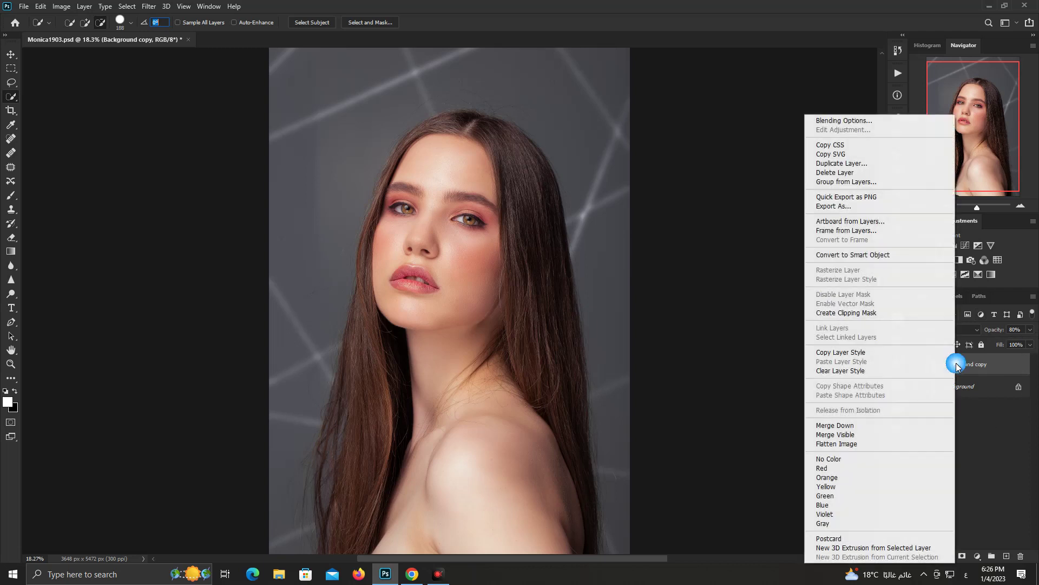
pyautogui.click(871, 164)
pyautogui.press('Return')
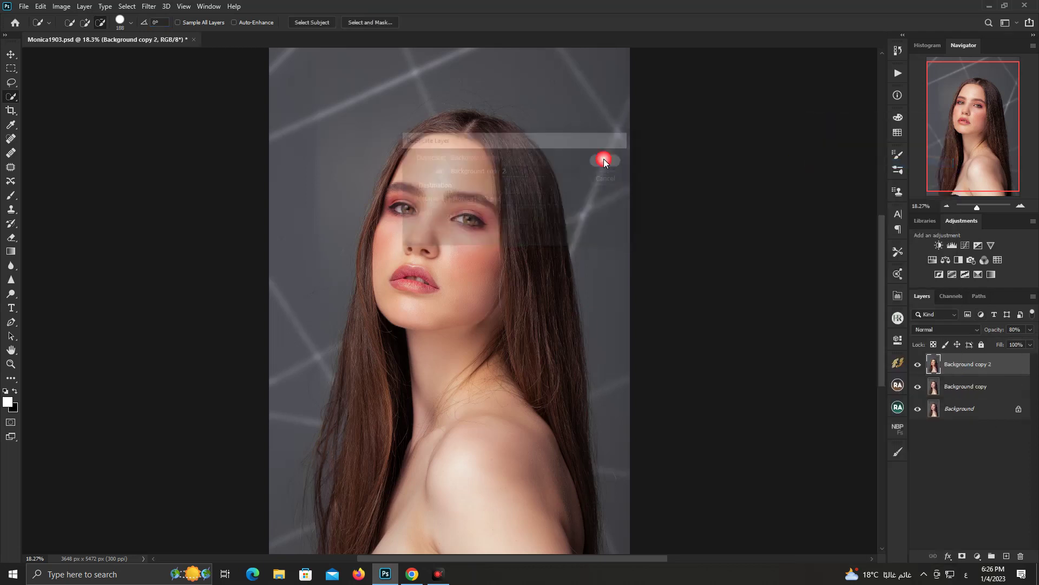
pyautogui.click(923, 366)
pyautogui.click(922, 366)
pyautogui.click(923, 366)
pyautogui.click(922, 366)
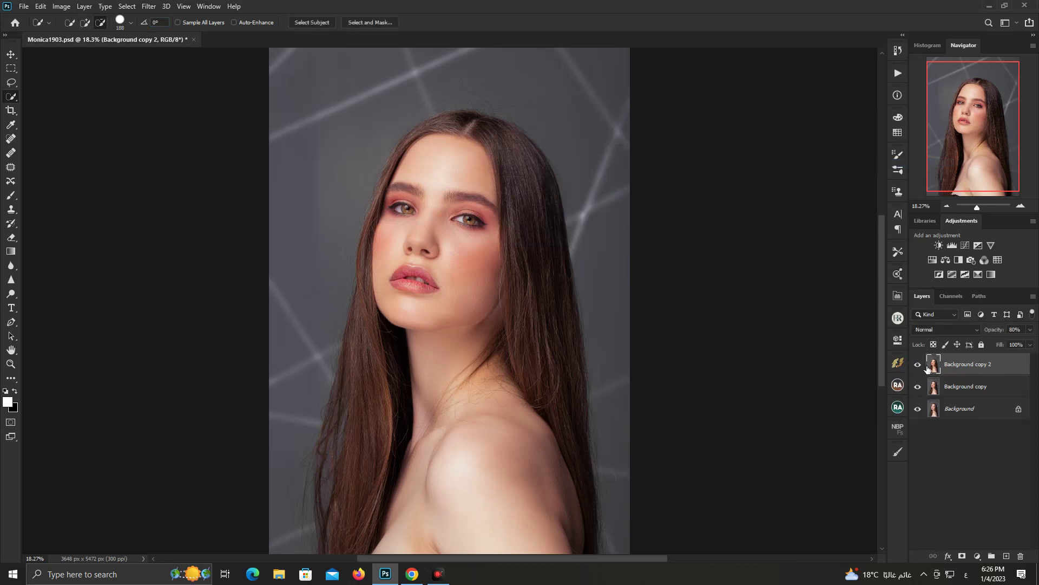
# Add a Selective Color adjustment layer on top of the layer stack and collapse its properties
pyautogui.click(978, 556)
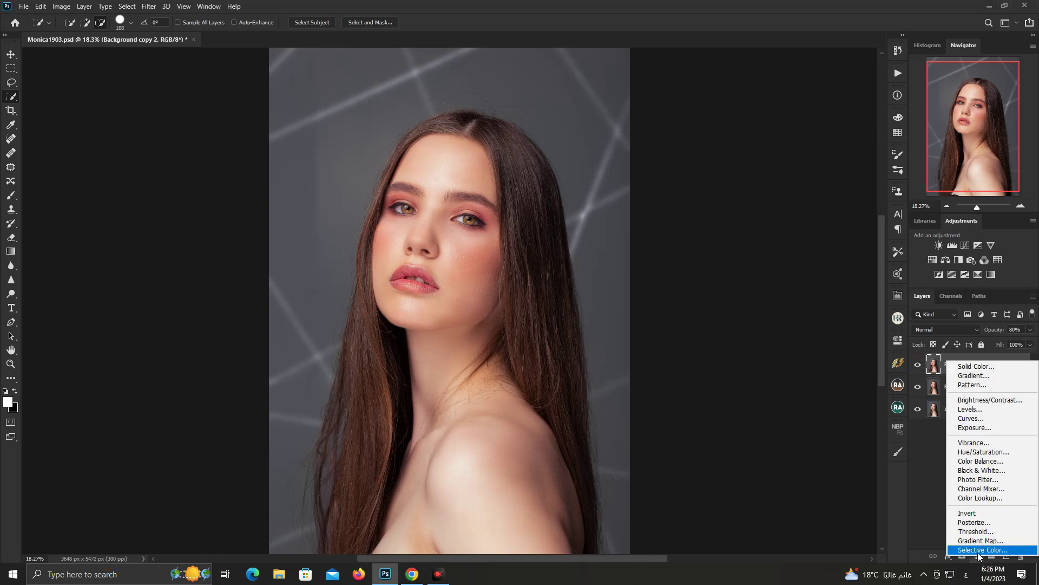
pyautogui.click(978, 550)
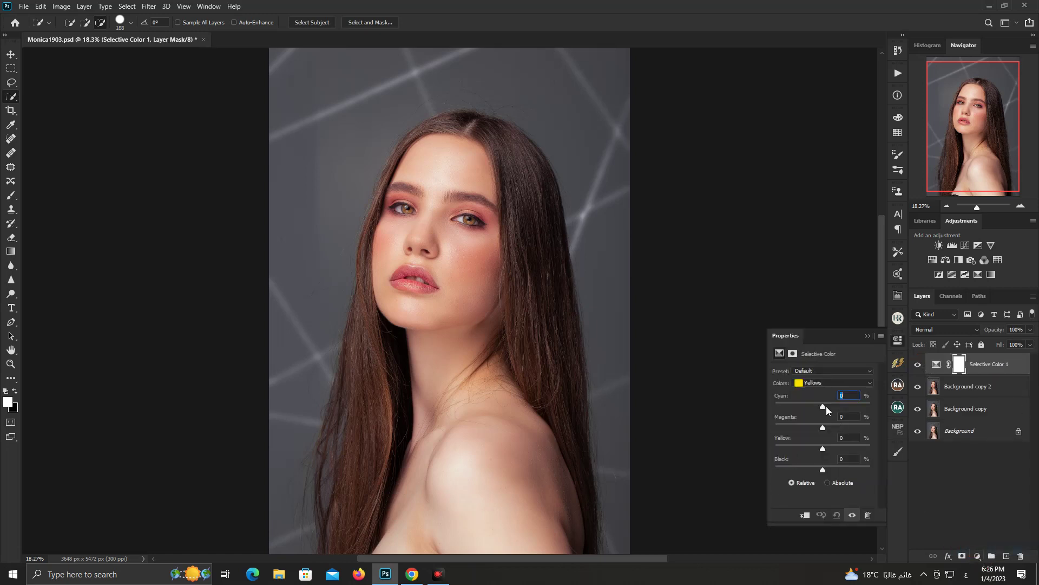
pyautogui.click(897, 340)
# Hide the Selective Color 1 layer and delete the Background copy 2 layer
pyautogui.click(954, 394)
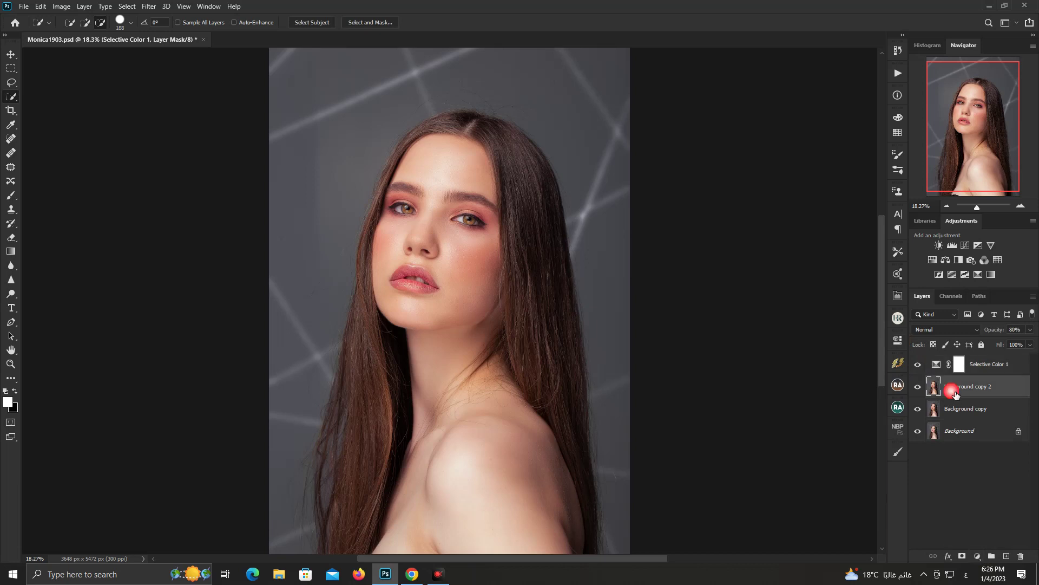
pyautogui.click(917, 364)
pyautogui.press('Delete')
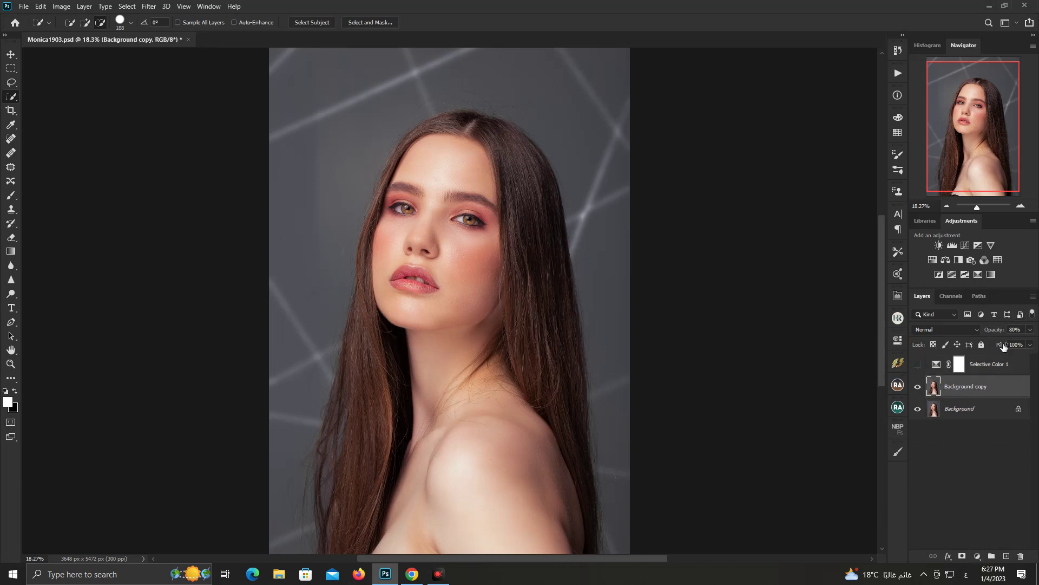
# Merge the Background copy layer with the Background and duplicate the merged layer as Background copy
pyautogui.click(976, 410)
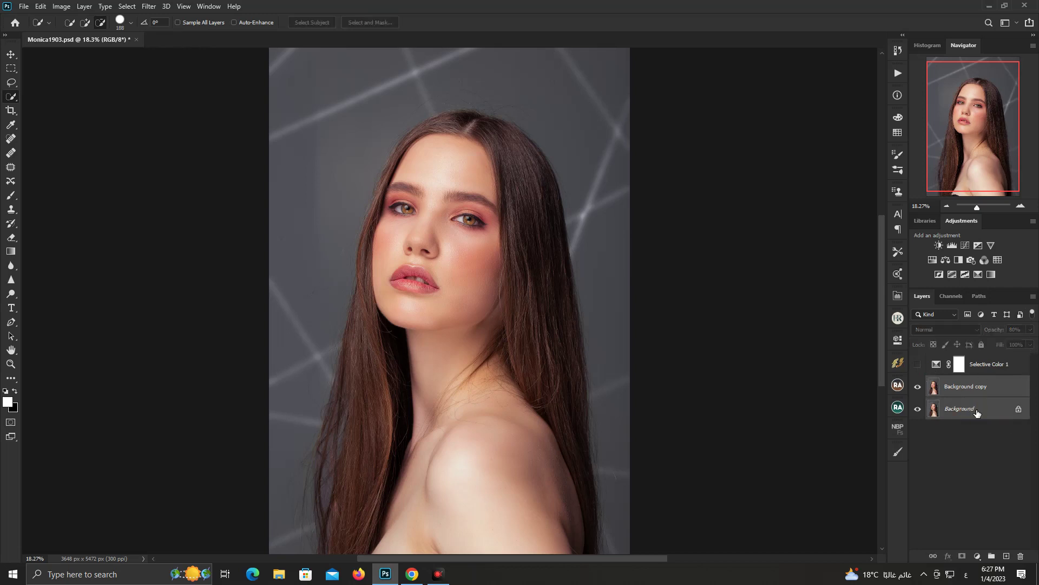
pyautogui.hotkey('ctrl', 'z')
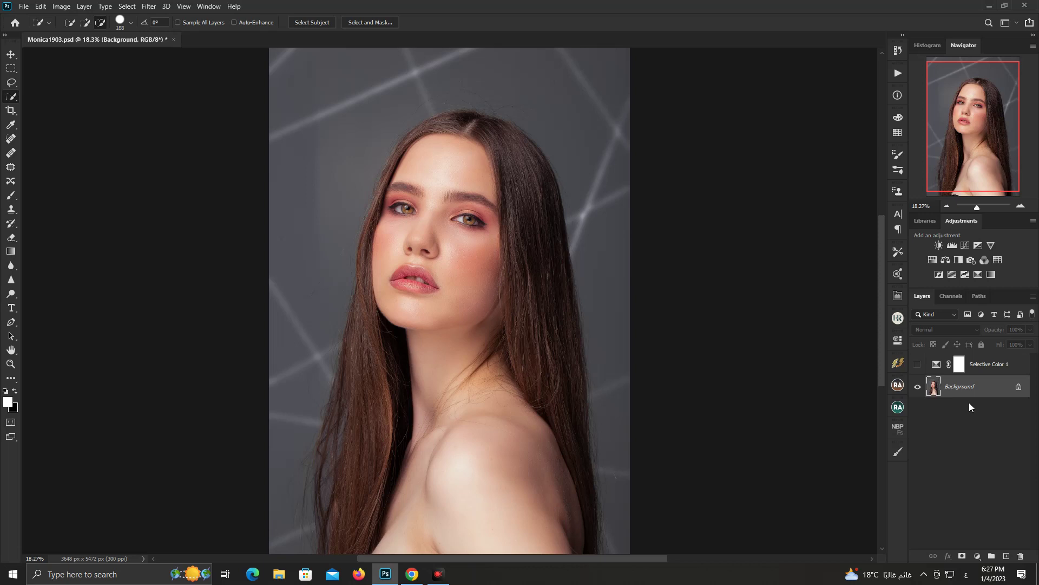
pyautogui.rightClick(965, 390)
pyautogui.click(969, 413)
pyautogui.click(609, 160)
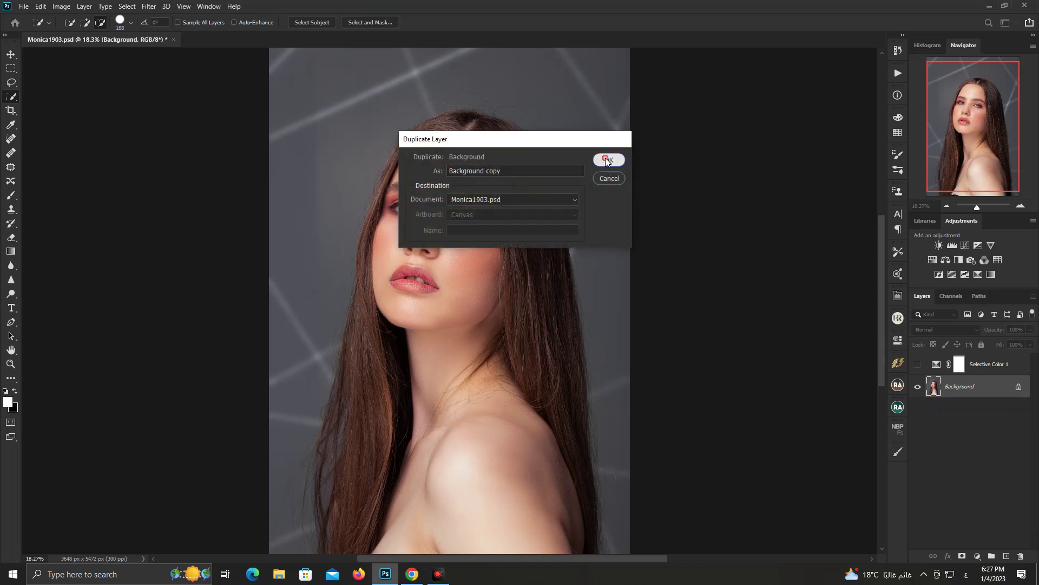
# Show the Selective Color 1 layer and set its Yellows to Cyan +38, Magenta -23, Yellow -8 and Black +6
pyautogui.click(942, 368)
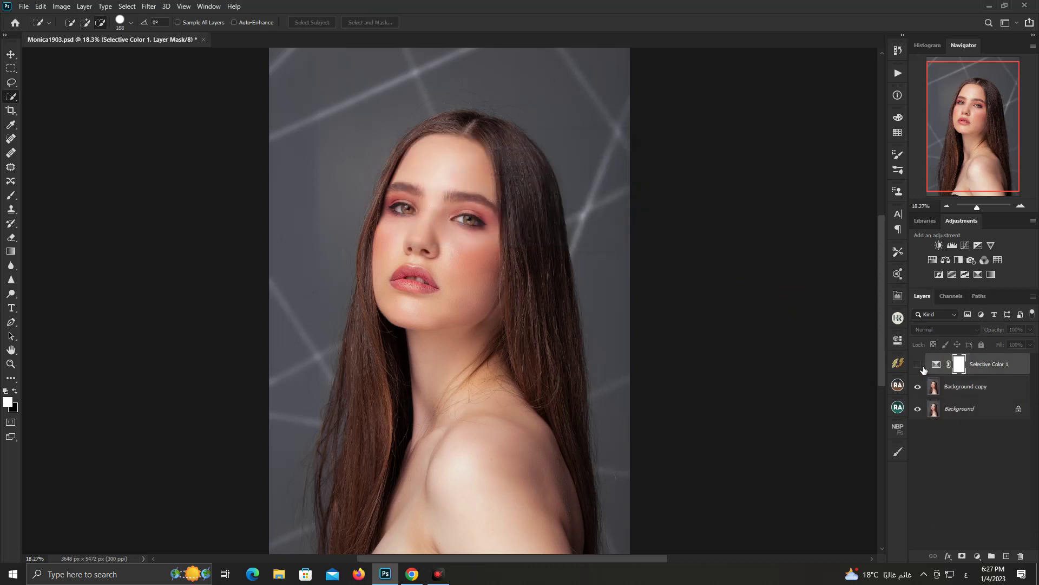
pyautogui.click(918, 365)
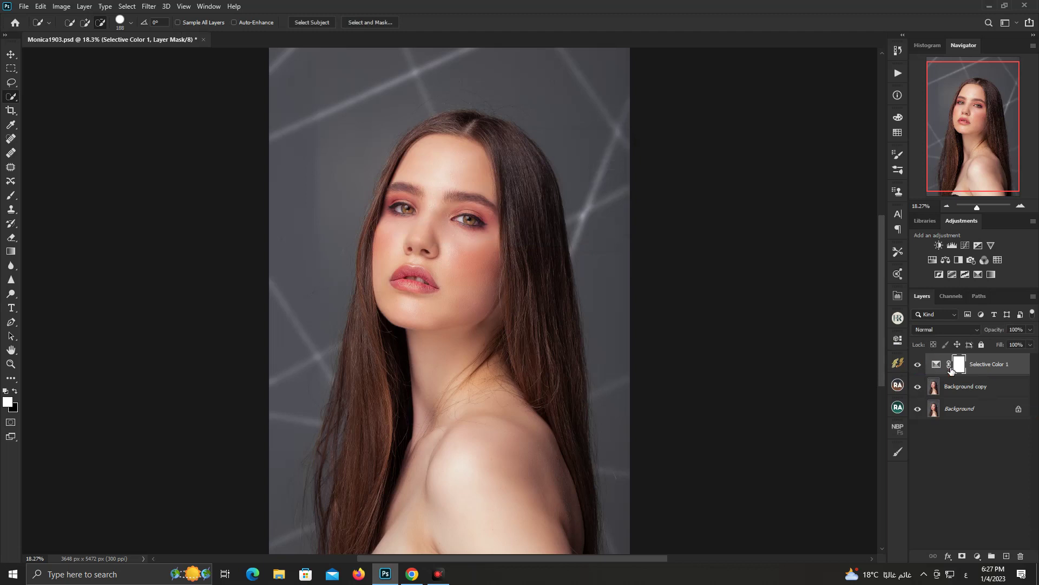
pyautogui.doubleClick(938, 365)
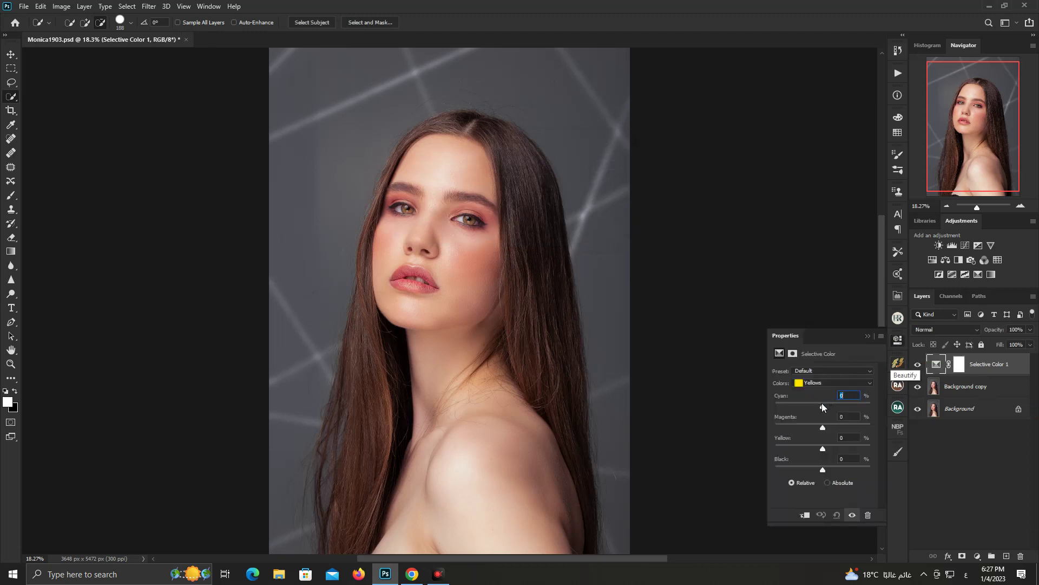
pyautogui.moveTo(821, 404)
pyautogui.mouseDown()
pyautogui.moveTo(797, 401)
pyautogui.moveTo(809, 402)
pyautogui.mouseUp()
pyautogui.moveTo(822, 427); pyautogui.dragTo(843, 429)
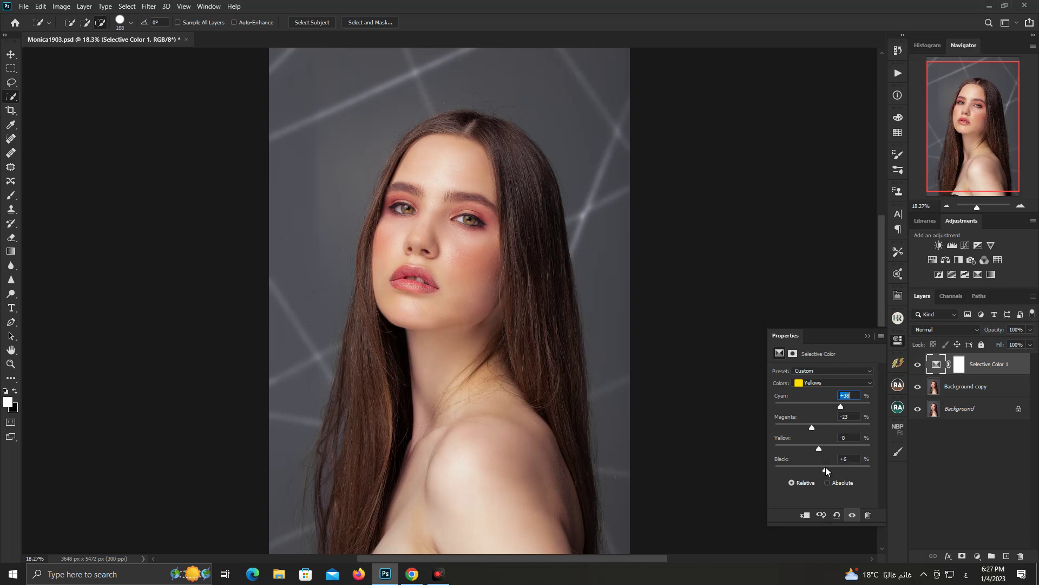
# Adjust the cyan, yellow and black amounts for the Reds in the Selective Color adjustment
pyautogui.click(812, 383)
pyautogui.click(813, 393)
pyautogui.moveTo(817, 403); pyautogui.dragTo(817, 404)
pyautogui.moveTo(816, 447); pyautogui.dragTo(826, 447)
pyautogui.moveTo(824, 446); pyautogui.dragTo(827, 470)
# Set the Whites in the Selective Color adjustment to Cyan +50 and Magenta -34 while checking the face up close
pyautogui.click(821, 385)
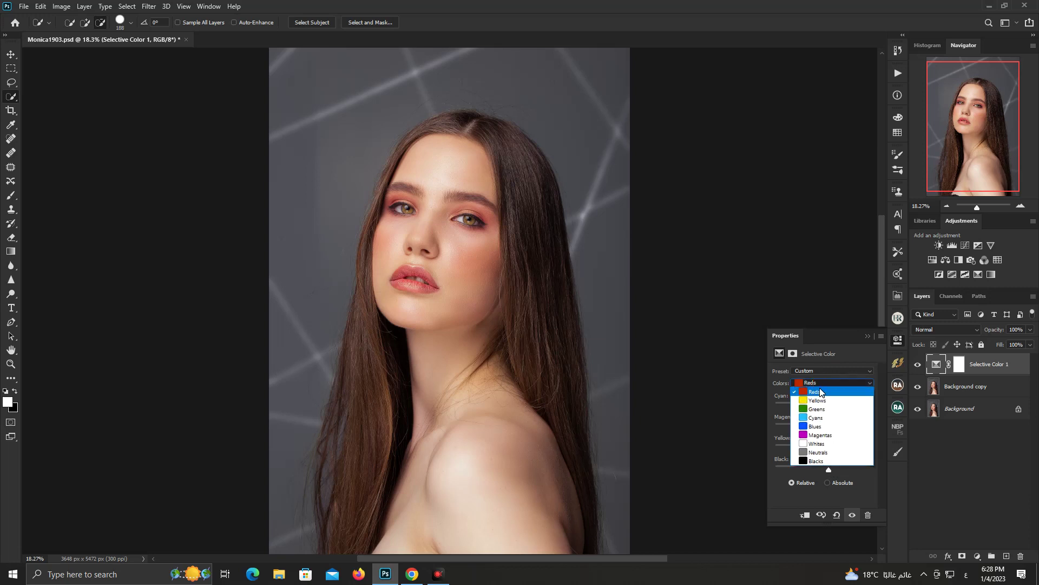
pyautogui.click(827, 445)
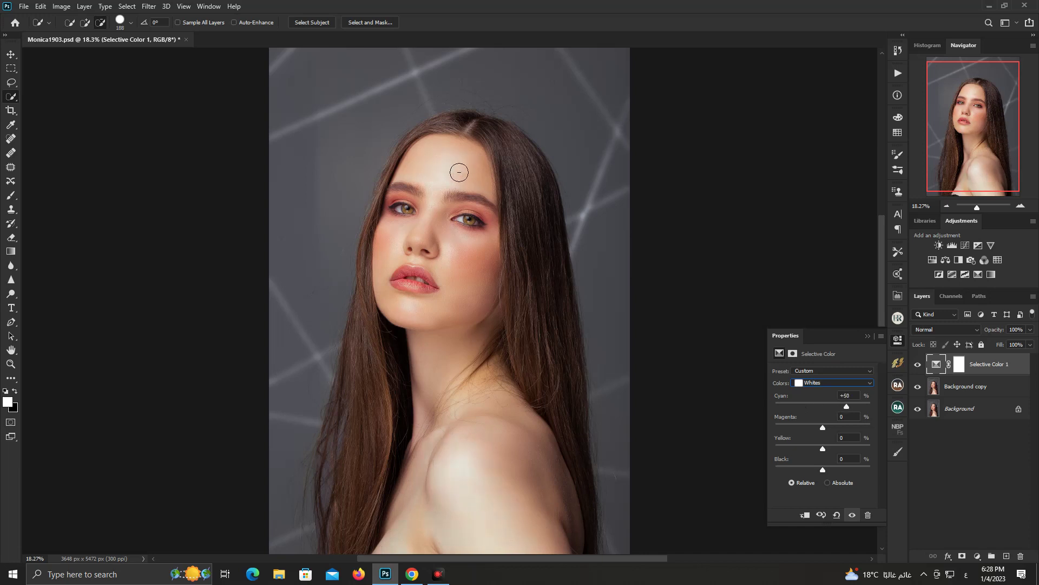
pyautogui.moveTo(978, 208); pyautogui.dragTo(979, 208)
pyautogui.moveTo(879, 266); pyautogui.dragTo(879, 245)
pyautogui.moveTo(821, 429); pyautogui.dragTo(807, 429)
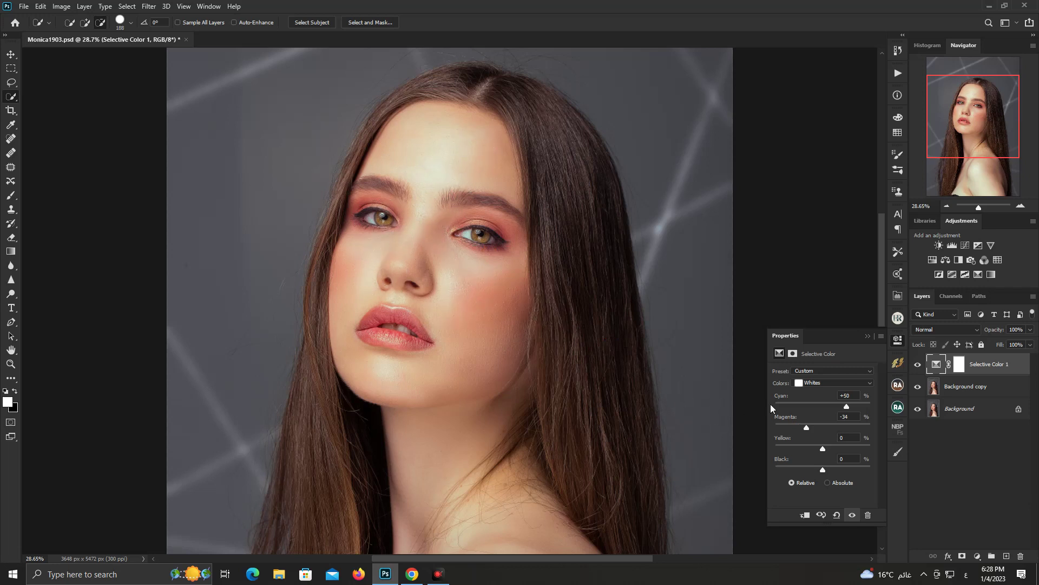
# Fine-tune the magenta, yellow and black amounts for the Whites
pyautogui.moveTo(817, 427); pyautogui.dragTo(839, 427)
pyautogui.moveTo(853, 418); pyautogui.dragTo(825, 419)
pyautogui.press('Down')
pyautogui.moveTo(814, 447); pyautogui.dragTo(818, 447)
# Set the Blacks in the Selective Color adjustment to Cyan +1, Magenta +2, Yellow -3 and Black +1
pyautogui.click(821, 383)
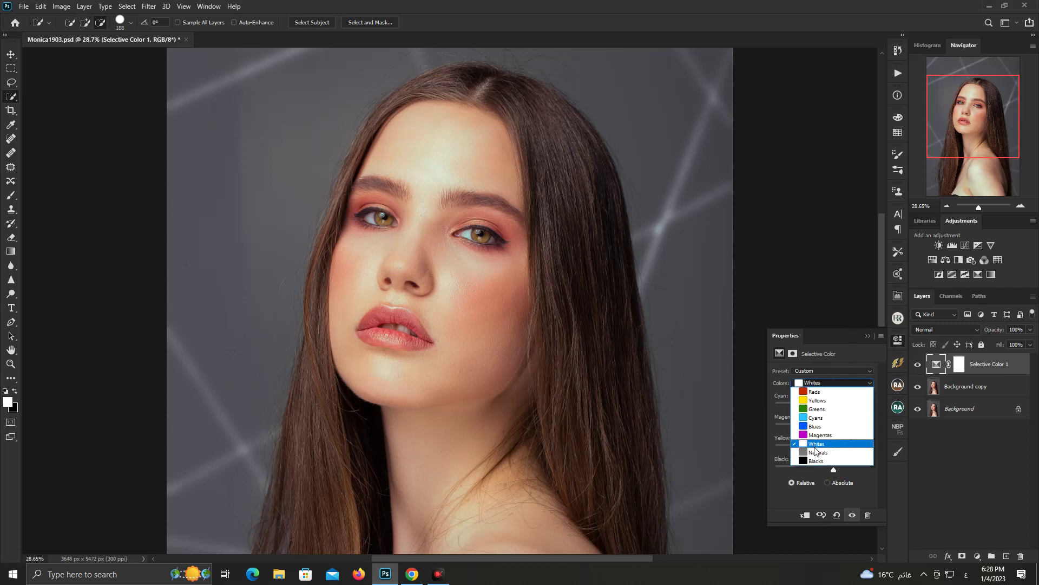
pyautogui.click(817, 461)
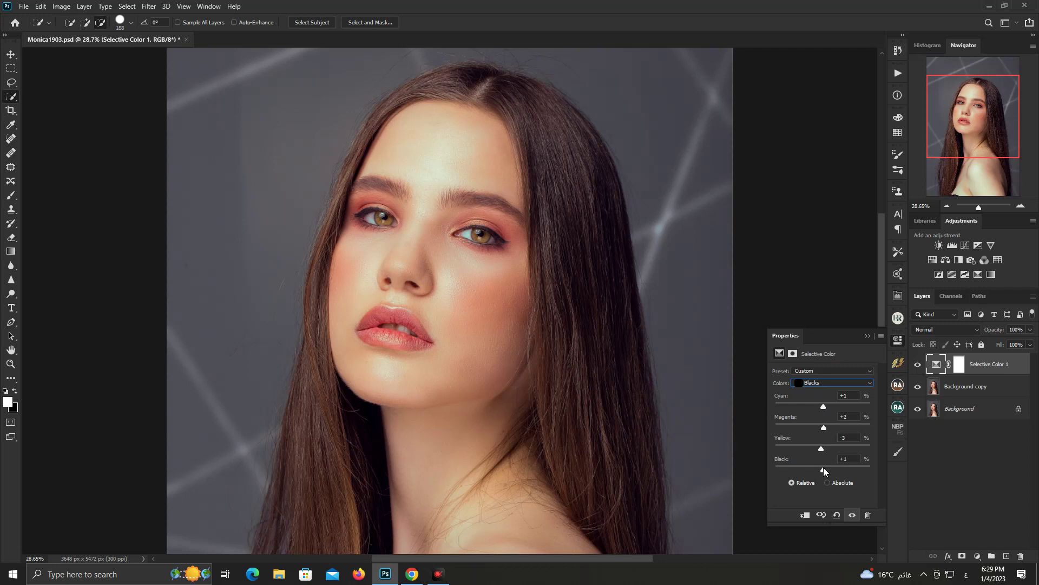
pyautogui.click(833, 385)
pyautogui.click(833, 385)
# Set the cyan amount for the Blues in the Selective Color adjustment to +100
pyautogui.click(857, 381)
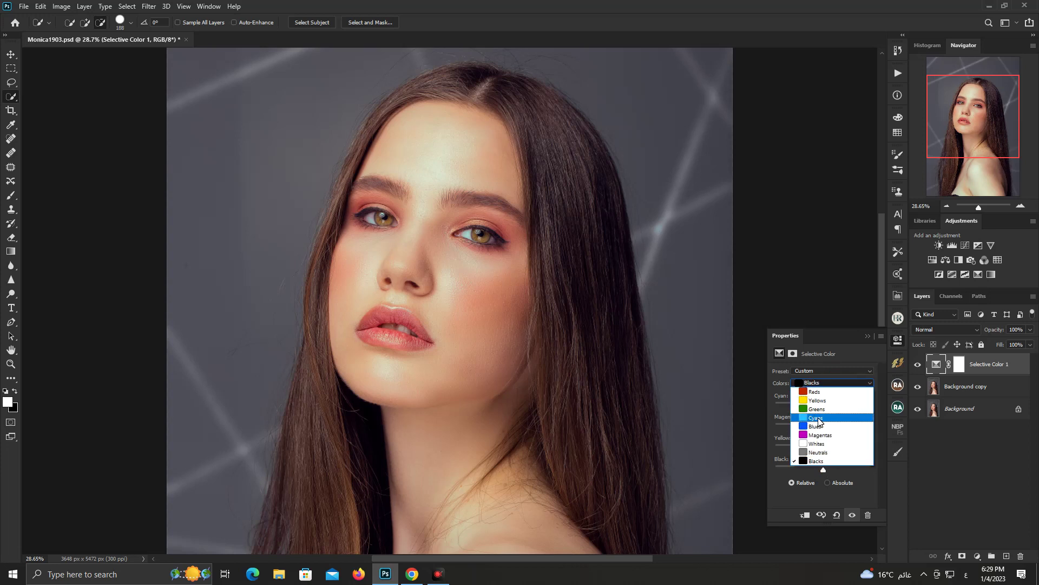
pyautogui.click(819, 418)
pyautogui.click(842, 384)
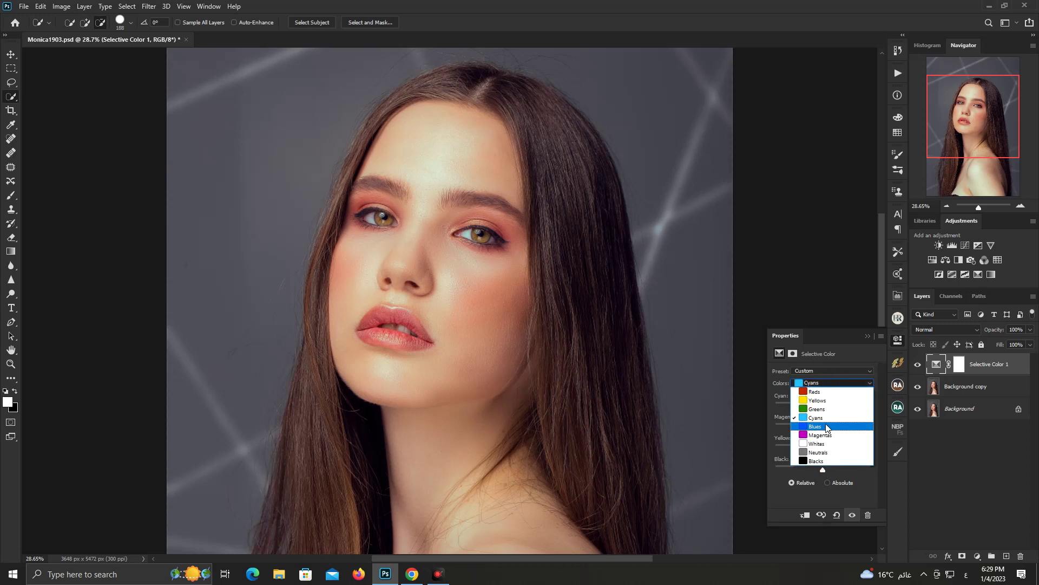
pyautogui.click(818, 426)
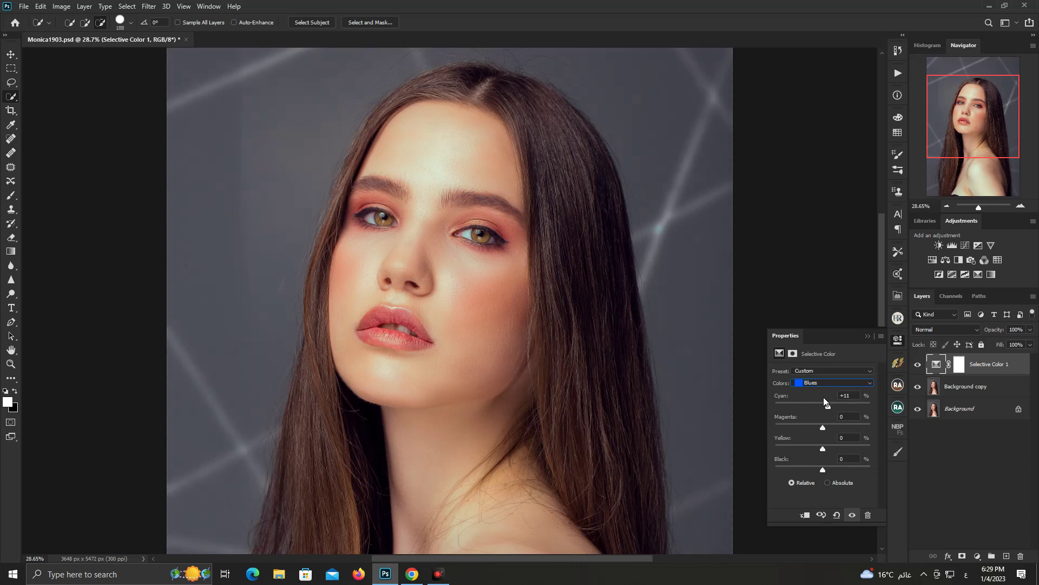
pyautogui.moveTo(825, 401); pyautogui.dragTo(772, 400)
pyautogui.moveTo(870, 393)
pyautogui.mouseDown()
pyautogui.moveTo(885, 395)
pyautogui.moveTo(810, 391)
pyautogui.moveTo(885, 394)
pyautogui.mouseUp()
pyautogui.moveTo(979, 209); pyautogui.dragTo(977, 208)
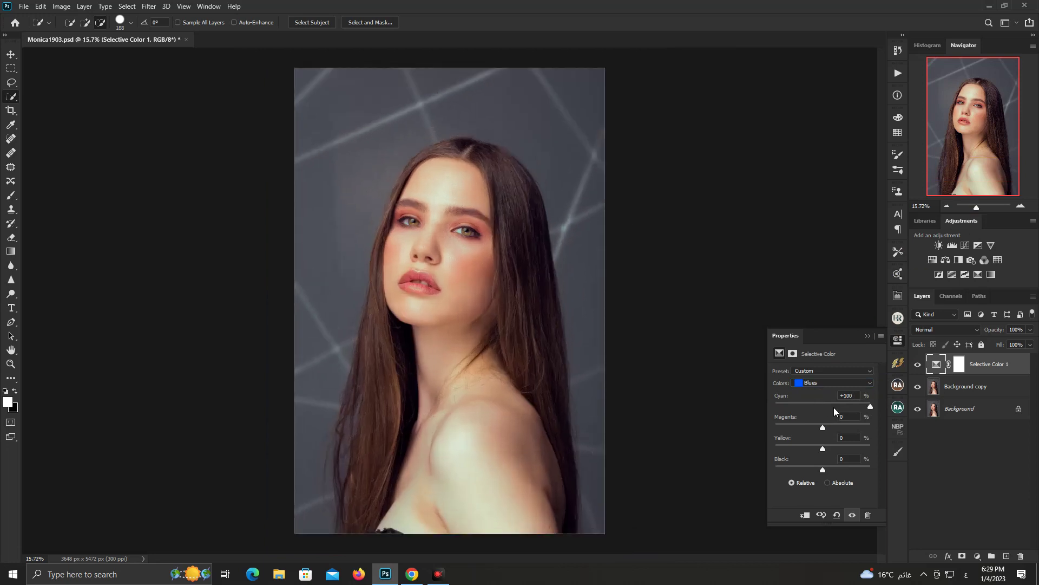
# Fine-tune the Blues in the Selective Color adjustment, adjusting cyan and magenta, setting Yellow to -100 and lowering Black to about -50
pyautogui.moveTo(868, 406); pyautogui.dragTo(817, 405)
pyautogui.moveTo(891, 396)
pyautogui.mouseDown()
pyautogui.moveTo(735, 395)
pyautogui.moveTo(894, 391)
pyautogui.mouseUp()
pyautogui.moveTo(824, 427); pyautogui.dragTo(737, 425)
pyautogui.moveTo(793, 427); pyautogui.dragTo(883, 449)
pyautogui.moveTo(823, 469); pyautogui.dragTo(873, 464)
pyautogui.click(823, 458)
# Set the cyan amount for the Magentas in the Selective Color adjustment to +100 and adjust their magenta, yellow and black amounts
pyautogui.click(813, 374)
pyautogui.click(810, 372)
pyautogui.click(812, 383)
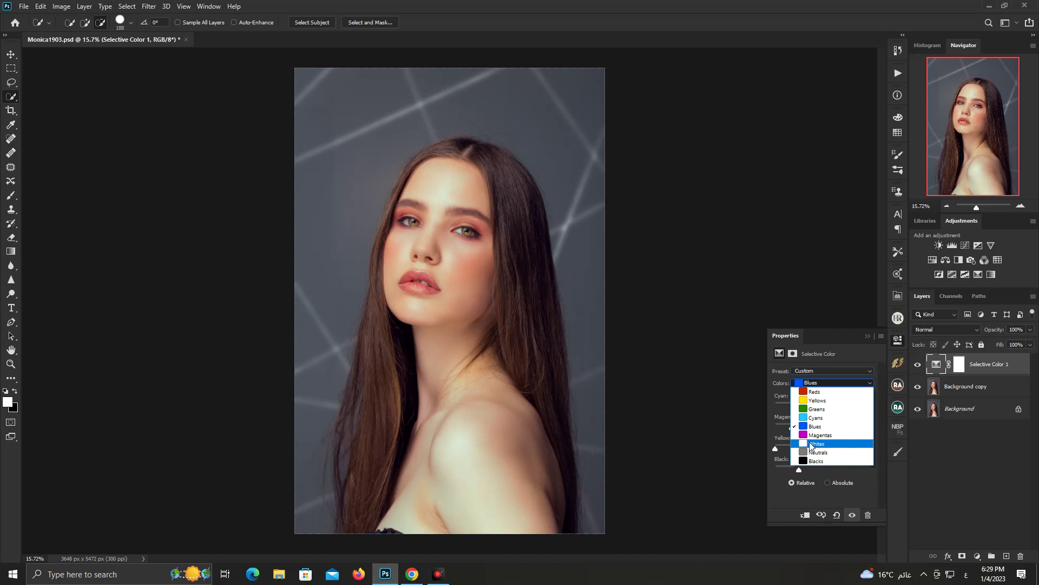
pyautogui.click(816, 434)
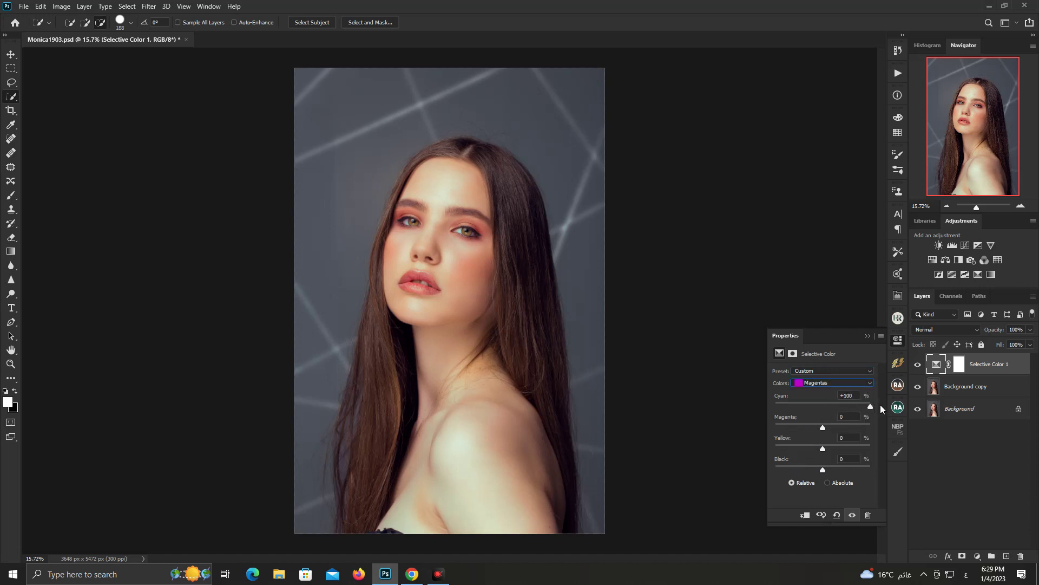
pyautogui.moveTo(868, 394)
pyautogui.mouseDown()
pyautogui.moveTo(760, 391)
pyautogui.moveTo(889, 391)
pyautogui.mouseUp()
pyautogui.moveTo(779, 426); pyautogui.dragTo(754, 420)
pyautogui.moveTo(818, 448); pyautogui.dragTo(780, 448)
pyautogui.moveTo(832, 468); pyautogui.dragTo(780, 467)
pyautogui.click(896, 340)
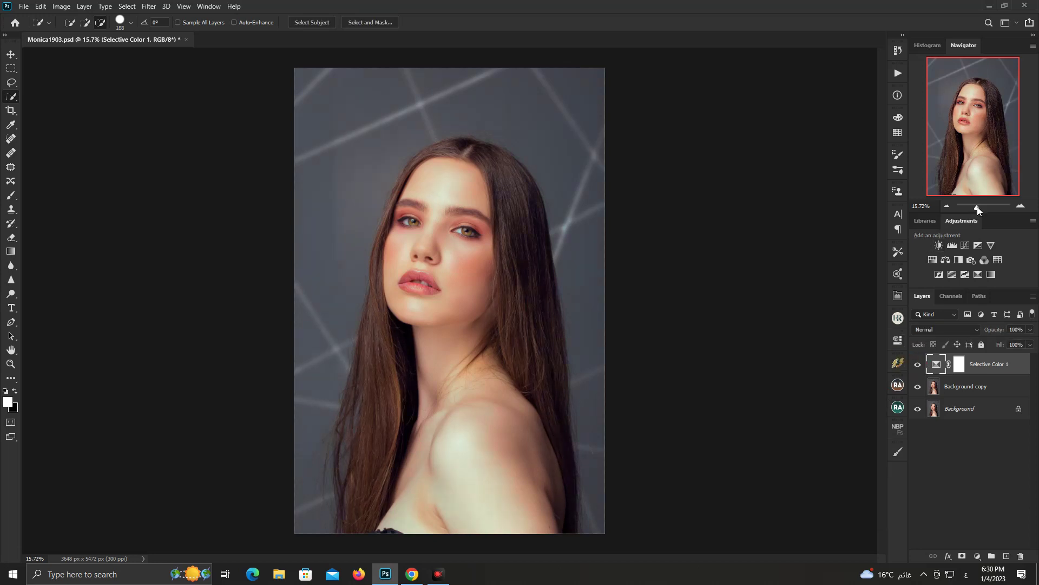
# Compare the portrait with and without the Selective Color adjustment, both on the face and on the wider picture
pyautogui.moveTo(977, 208); pyautogui.dragTo(978, 207)
pyautogui.scroll(6, 741, 262)
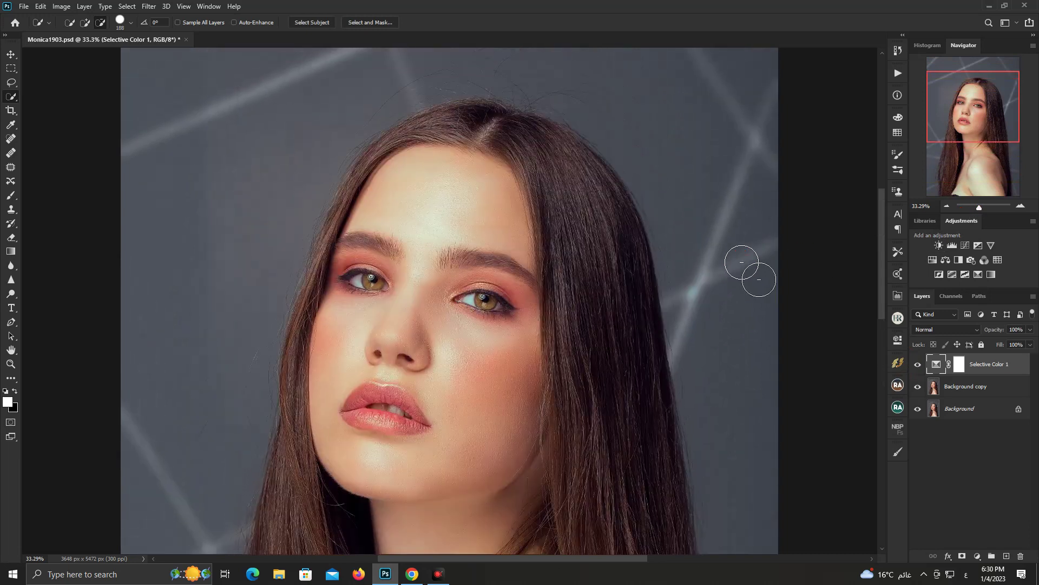
pyautogui.click(918, 365)
pyautogui.click(918, 365)
pyautogui.click(918, 365)
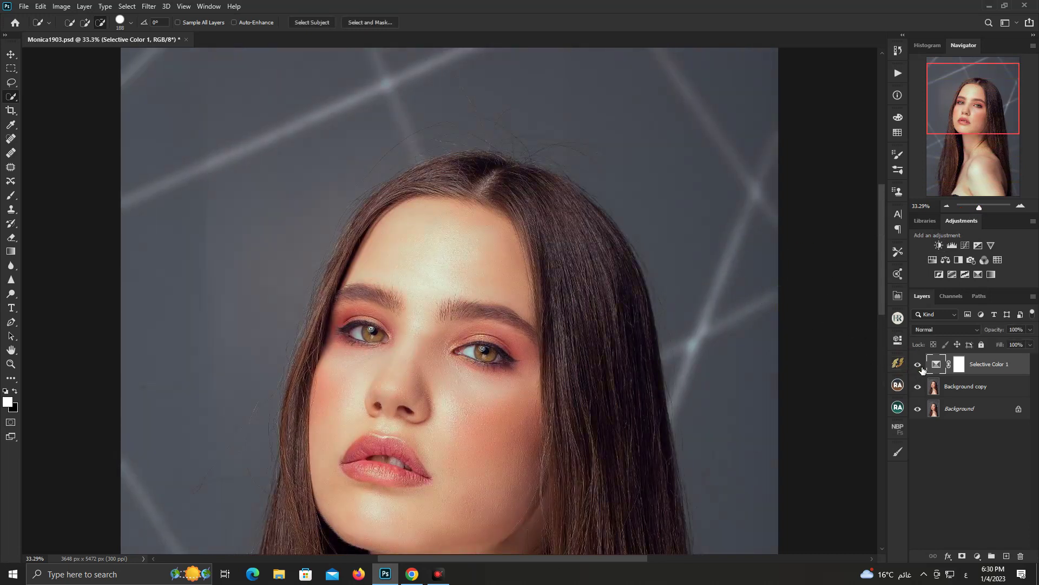
pyautogui.click(918, 365)
pyautogui.click(918, 364)
pyautogui.click(918, 365)
pyautogui.click(918, 364)
pyautogui.moveTo(978, 208); pyautogui.dragTo(979, 211)
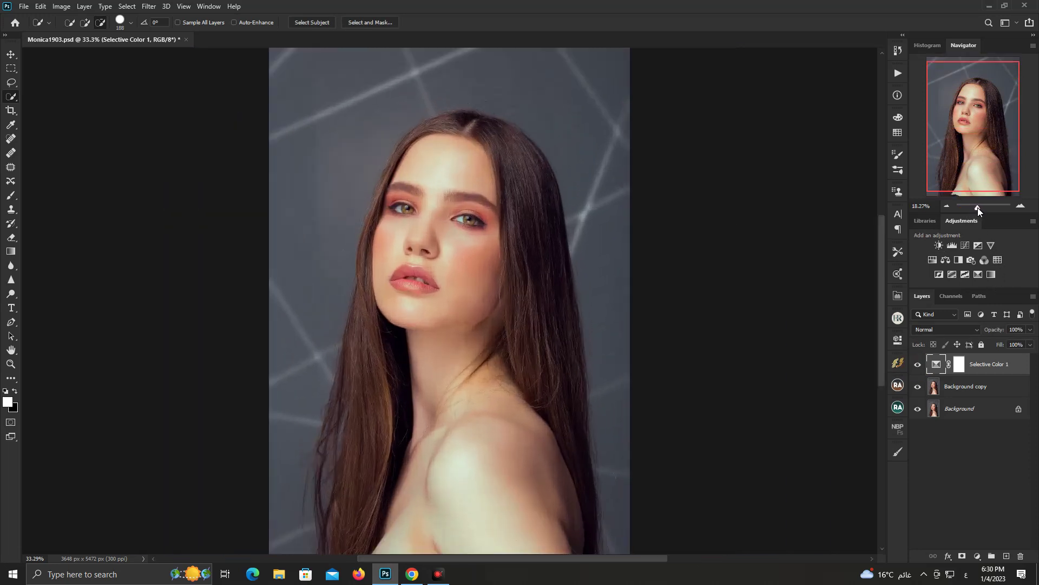
pyautogui.click(918, 364)
pyautogui.click(918, 364)
pyautogui.click(918, 365)
pyautogui.click(918, 365)
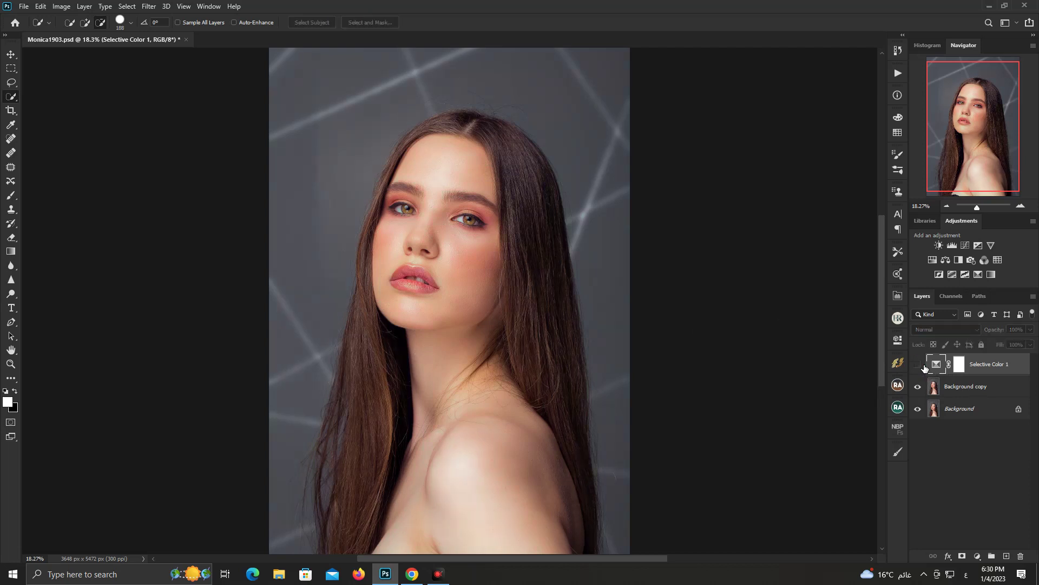
pyautogui.click(918, 365)
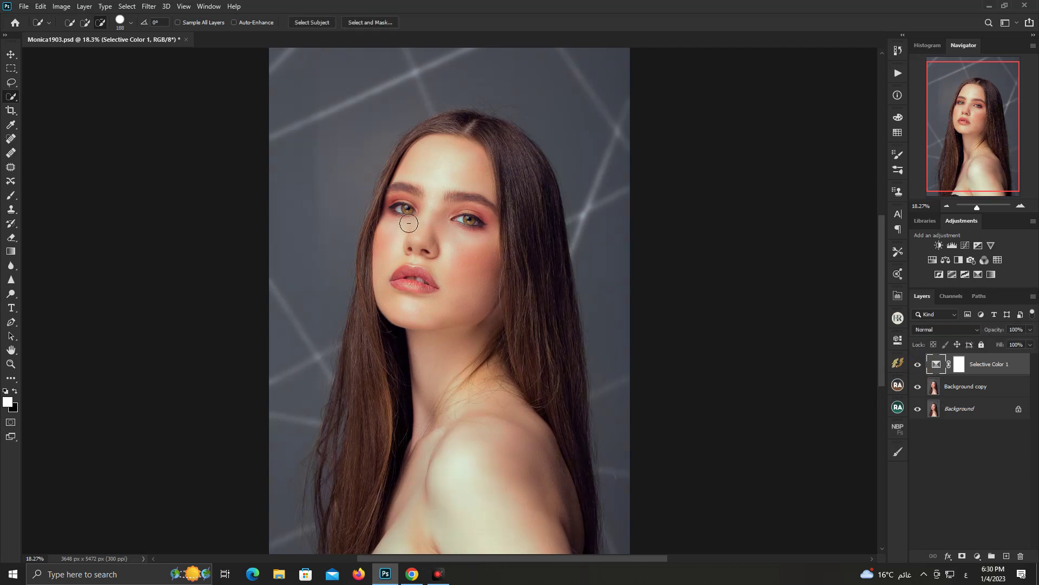
# Paint black with the Brush on the Selective Color layer mask over both eyes to remove the color shift there
pyautogui.click(964, 368)
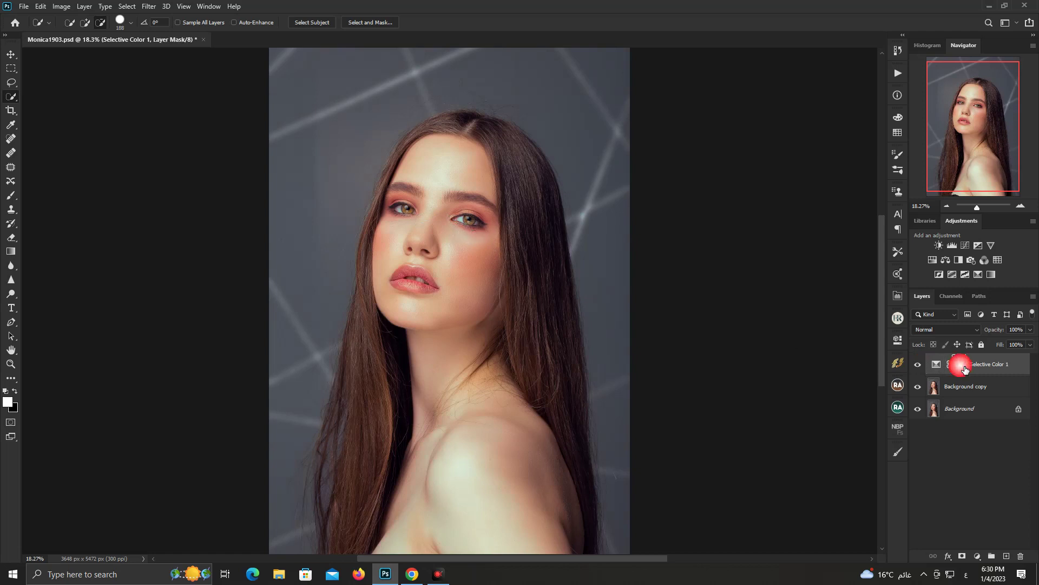
pyautogui.moveTo(977, 208); pyautogui.dragTo(981, 209)
pyautogui.moveTo(995, 135); pyautogui.dragTo(995, 116)
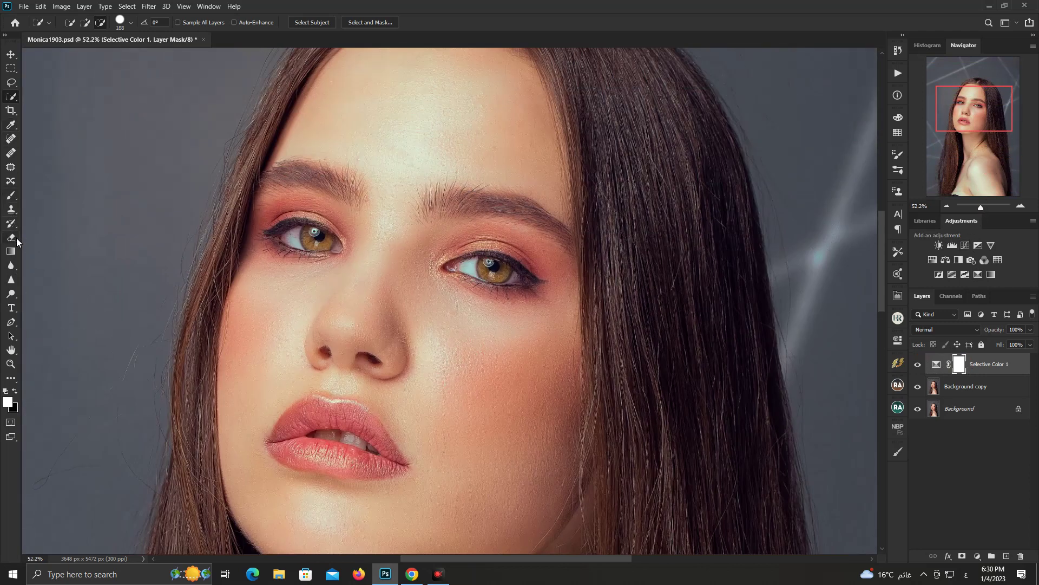
pyautogui.click(14, 197)
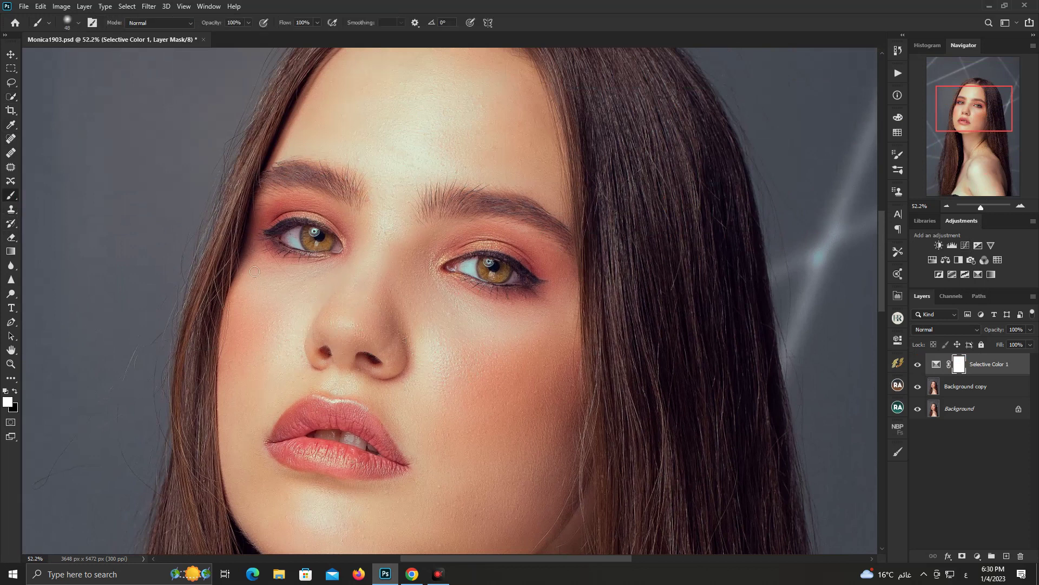
pyautogui.click(14, 392)
pyautogui.moveTo(482, 272)
pyautogui.mouseDown()
pyautogui.moveTo(465, 269)
pyautogui.moveTo(496, 291)
pyautogui.mouseUp()
pyautogui.moveTo(307, 237)
pyautogui.mouseDown()
pyautogui.moveTo(293, 243)
pyautogui.moveTo(305, 252)
pyautogui.mouseUp()
pyautogui.click(539, 291)
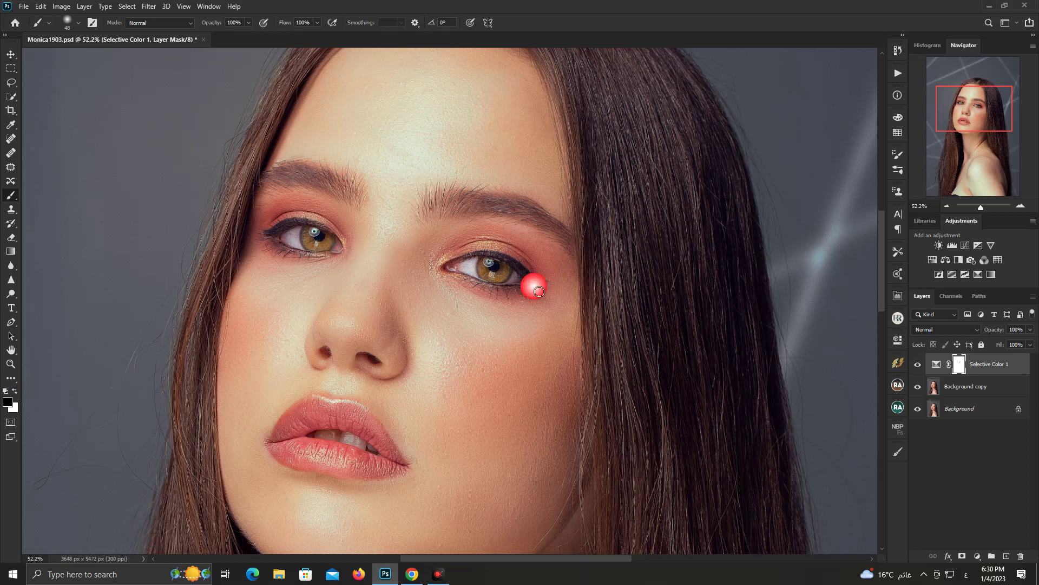
# Merge all the layers into the Background and duplicate it as Background copy
pyautogui.moveTo(981, 209); pyautogui.dragTo(977, 211)
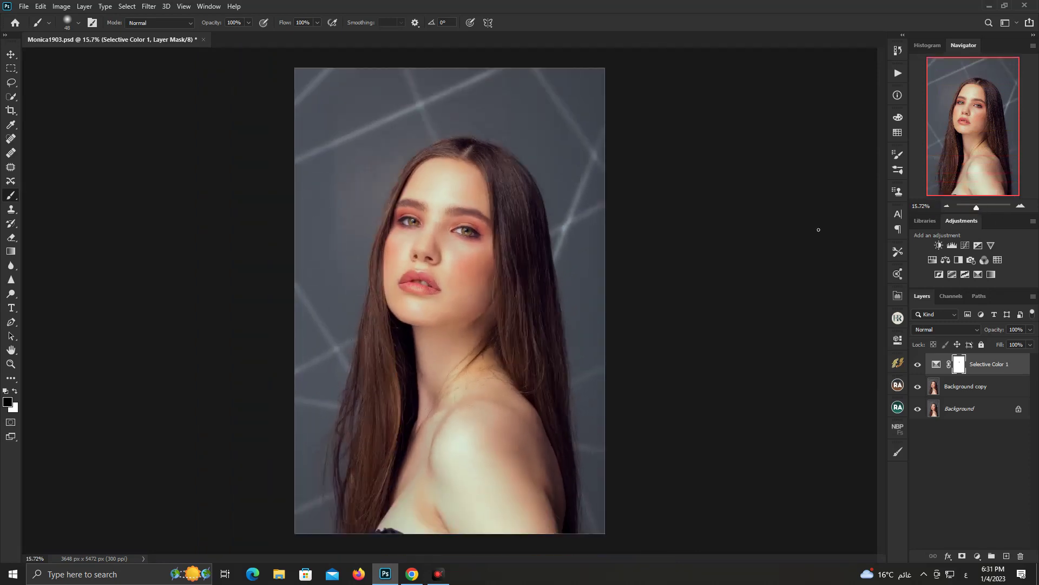
pyautogui.keyDown('shift'); pyautogui.click(982, 416); pyautogui.keyUp('shift')
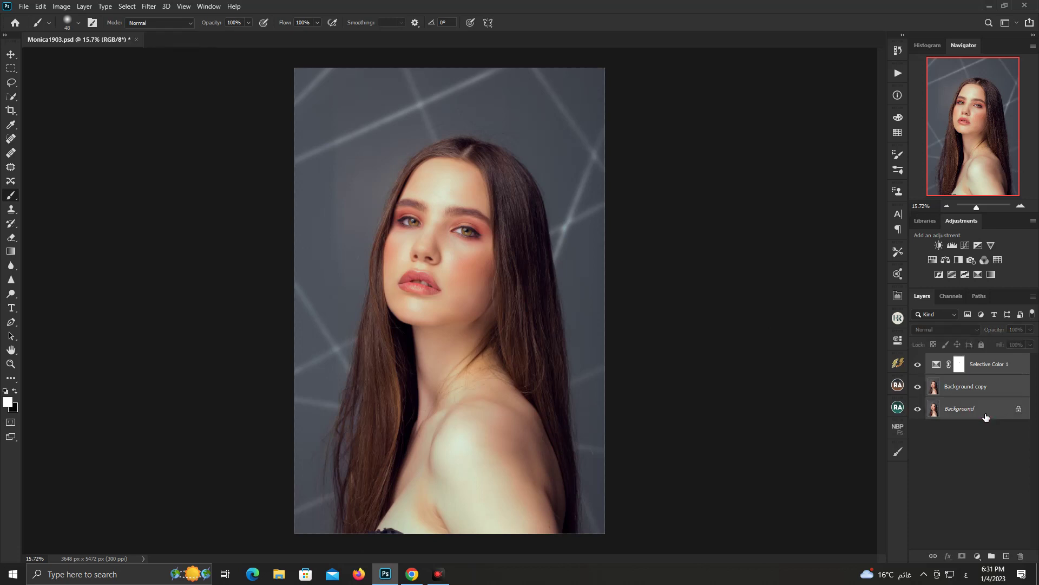
pyautogui.hotkey('ctrl', 'e')
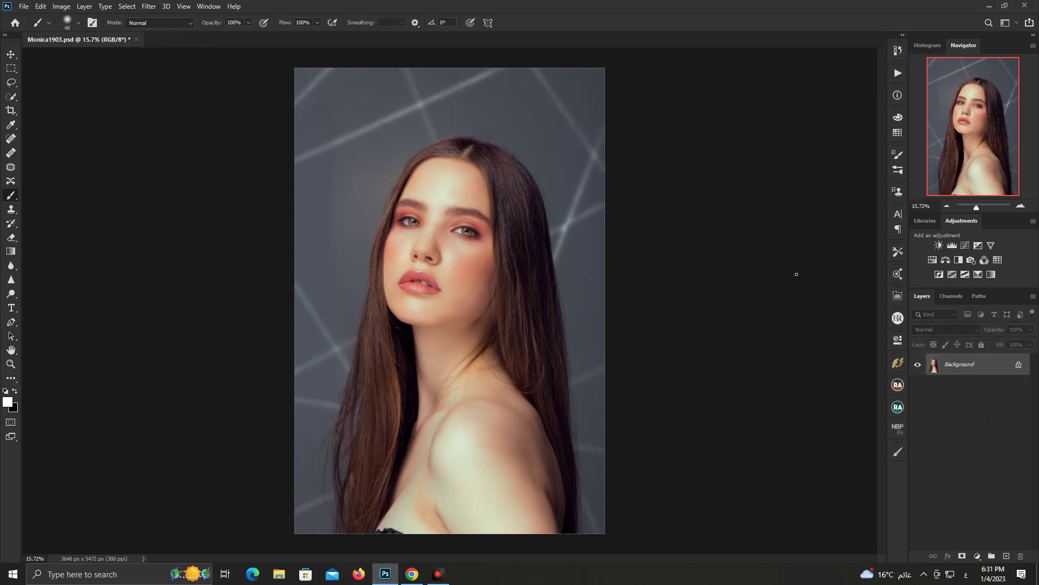
pyautogui.rightClick(982, 366)
pyautogui.click(975, 379)
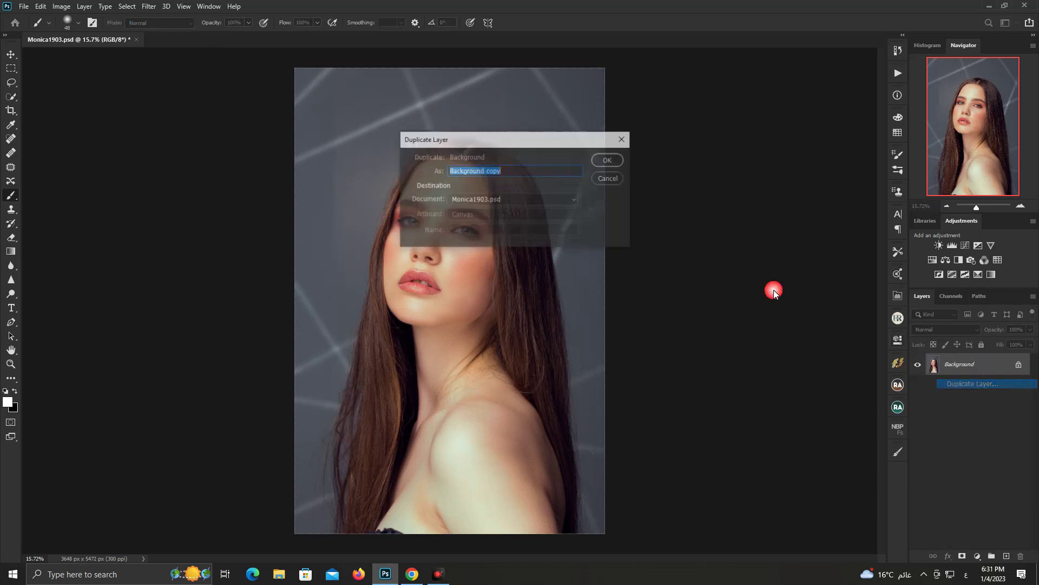
pyautogui.click(608, 160)
# Select the irises of both eyes with the Quick Selection tool at a brush size of 47
pyautogui.click(11, 96)
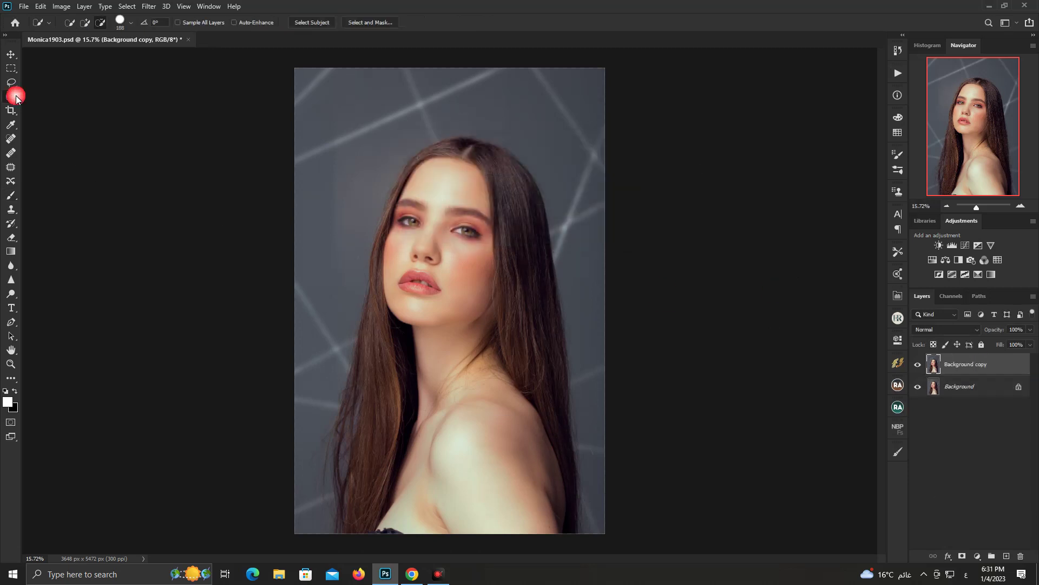
pyautogui.moveTo(976, 208); pyautogui.dragTo(983, 209)
pyautogui.moveTo(993, 135); pyautogui.dragTo(996, 118)
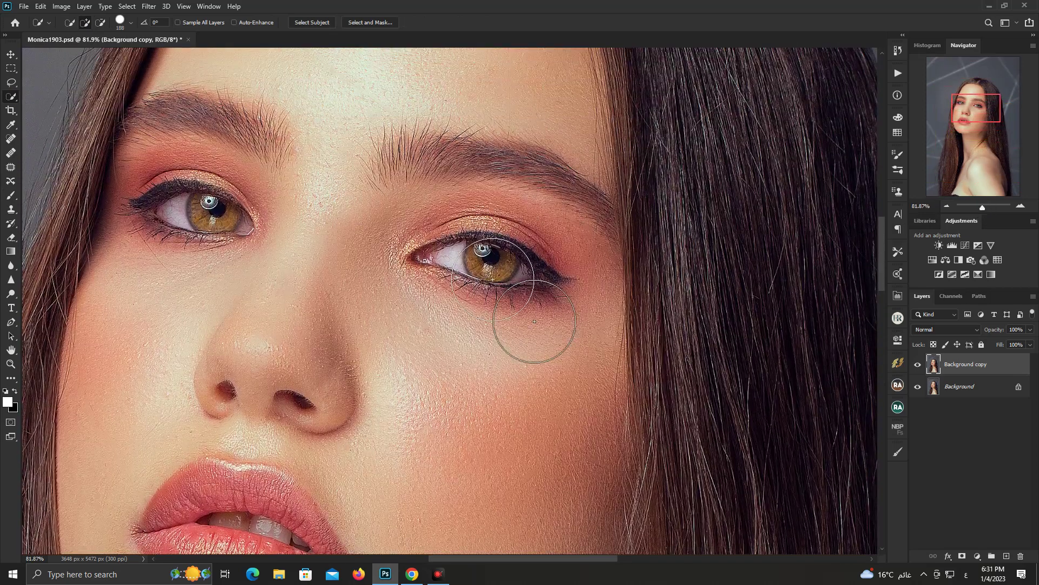
pyautogui.click(130, 22)
pyautogui.moveTo(145, 53); pyautogui.dragTo(94, 54)
pyautogui.click(515, 279)
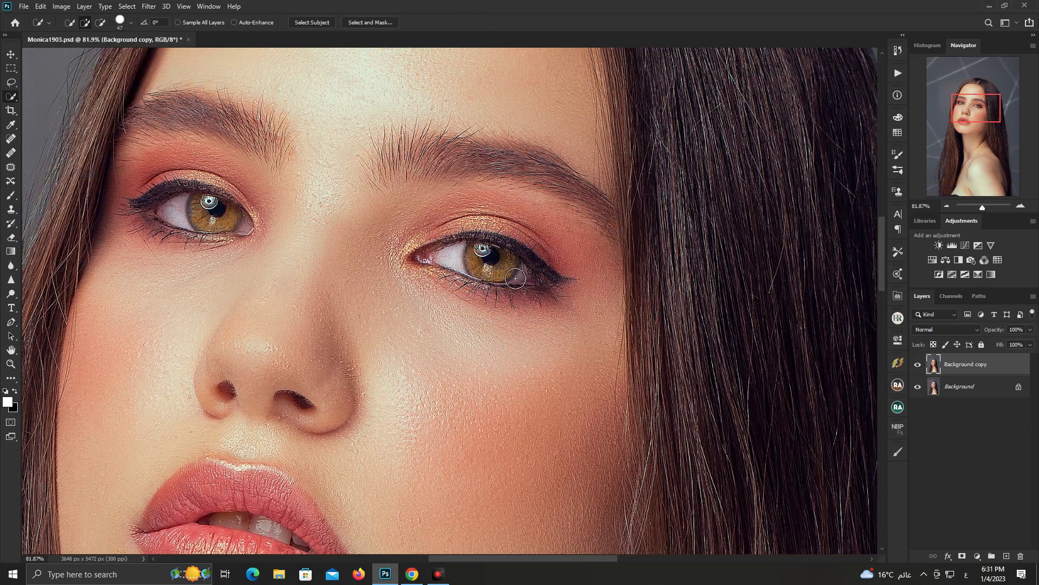
pyautogui.moveTo(503, 268)
pyautogui.mouseDown()
pyautogui.moveTo(494, 277)
pyautogui.moveTo(511, 271)
pyautogui.mouseUp()
pyautogui.click(469, 267)
pyautogui.moveTo(211, 218); pyautogui.dragTo(220, 229)
pyautogui.click(242, 220)
pyautogui.click(213, 215)
# Refine the iris selection by subtracting the excess areas around the eye corner and upper eyelid
pyautogui.click(101, 23)
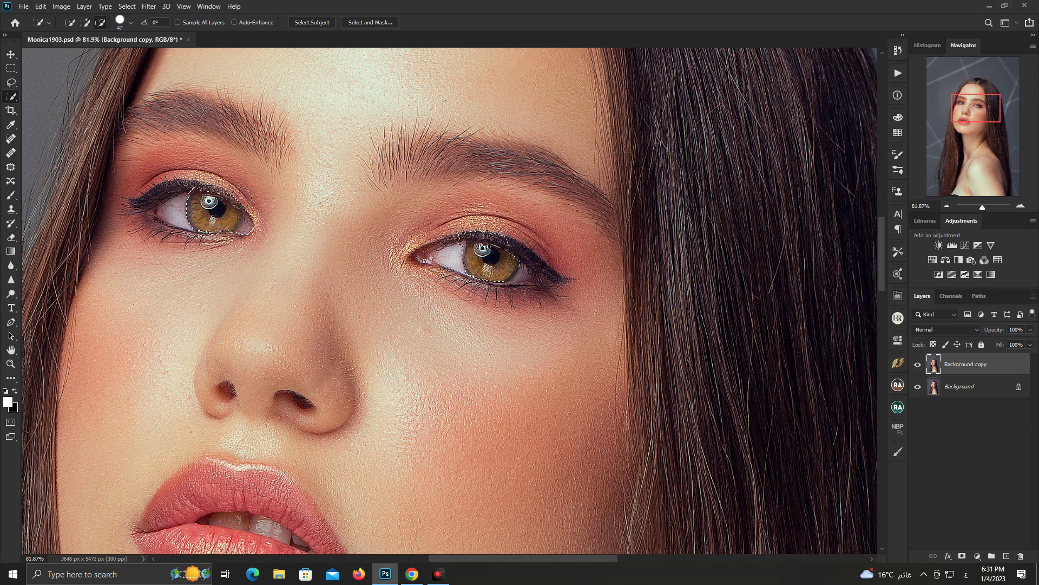
pyautogui.click(250, 234)
pyautogui.click(85, 23)
pyautogui.click(100, 22)
pyautogui.moveTo(457, 226); pyautogui.dragTo(509, 250)
pyautogui.click(509, 250)
pyautogui.click(466, 241)
pyautogui.click(502, 239)
pyautogui.click(87, 23)
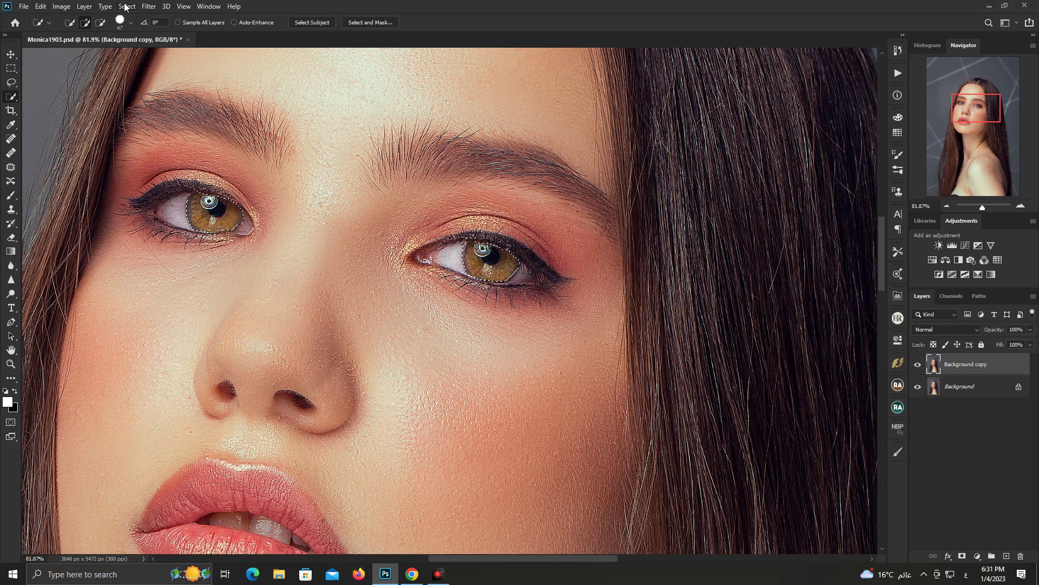
# Brighten the selected irises in Camera Raw with Exposure +0.30, Contrast -8, Highlights +8, Shadows +8, Whites +3 and Blacks +3, then deselect
pyautogui.click(149, 6)
pyautogui.click(367, 179)
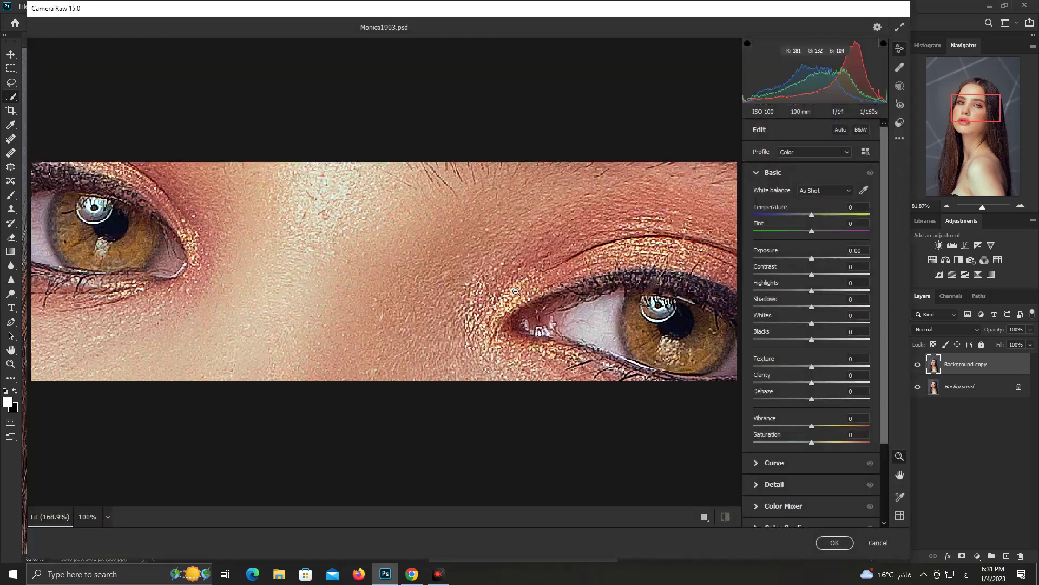
pyautogui.moveTo(812, 259); pyautogui.dragTo(813, 339)
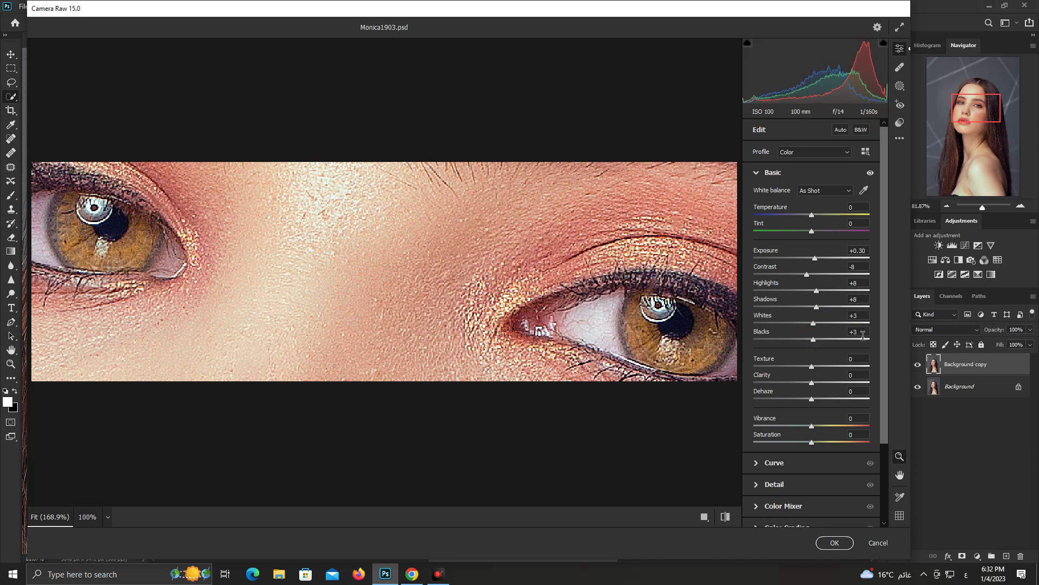
pyautogui.click(832, 543)
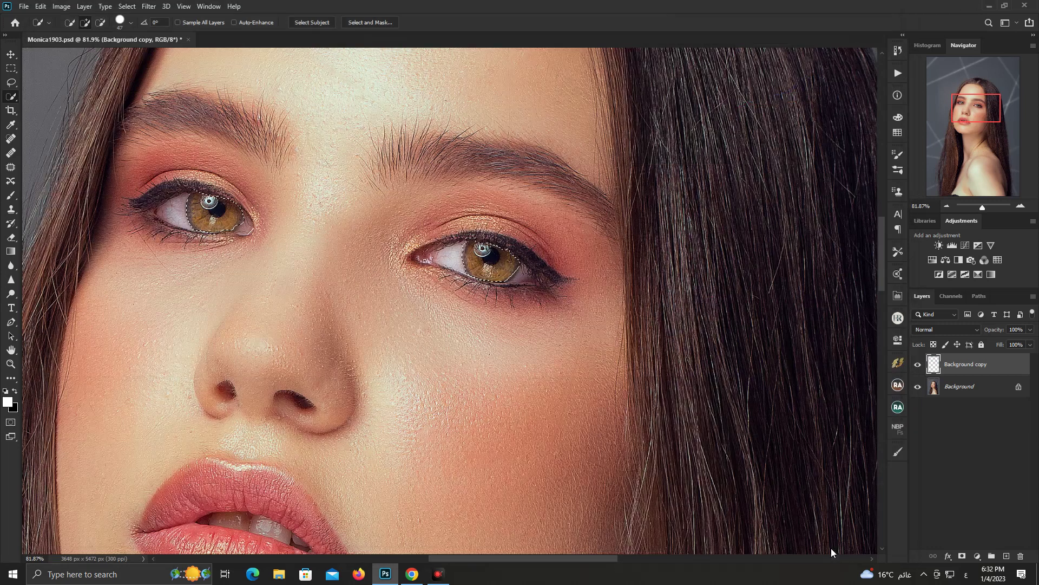
pyautogui.click(101, 23)
pyautogui.hotkey('ctrl', 'd')
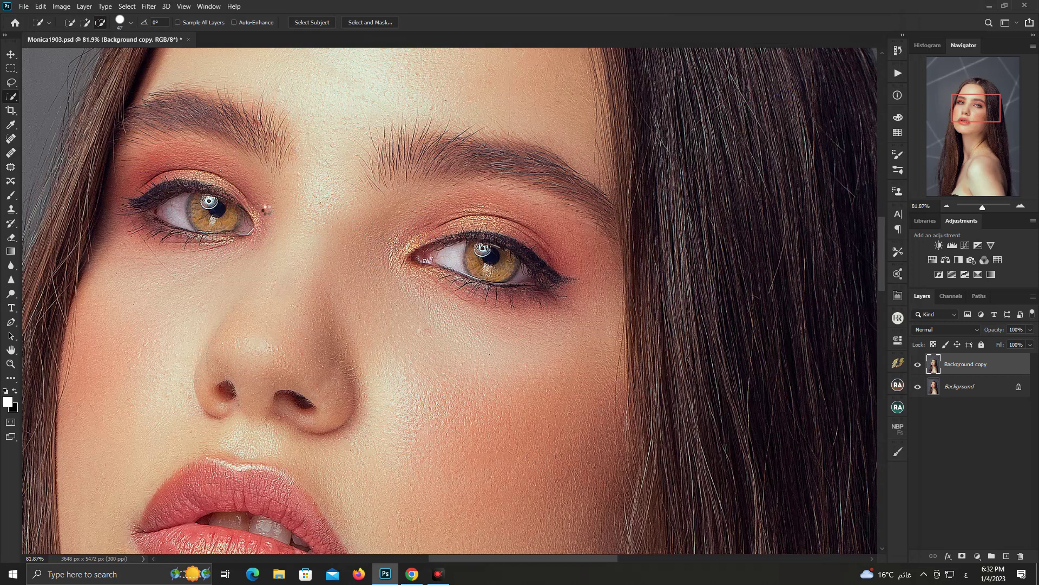
# Compare the portrait with and without the brightened eyes by toggling the visibility of the Background copy layer
pyautogui.click(11, 237)
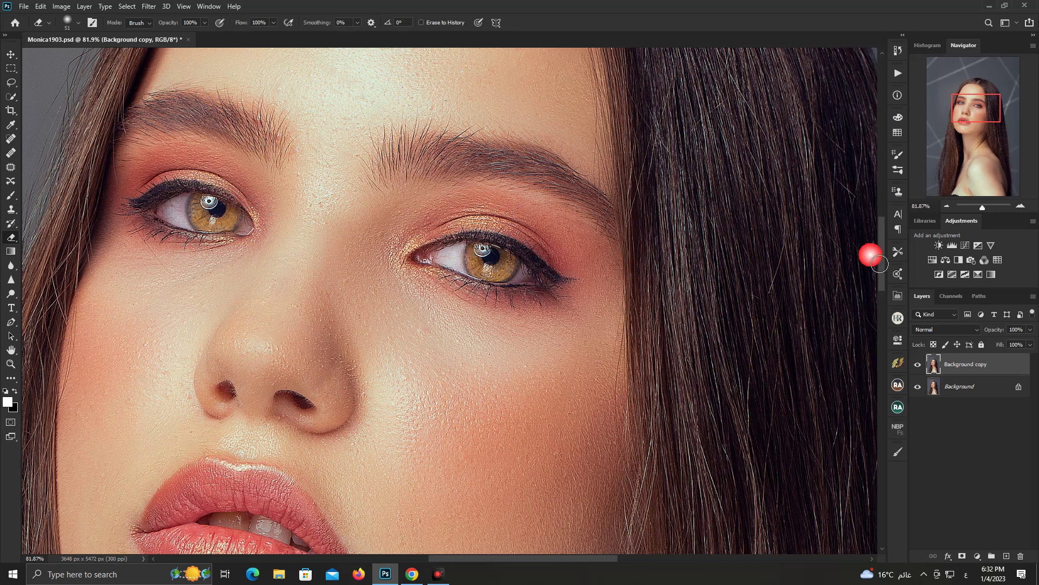
pyautogui.moveTo(982, 208); pyautogui.dragTo(978, 210)
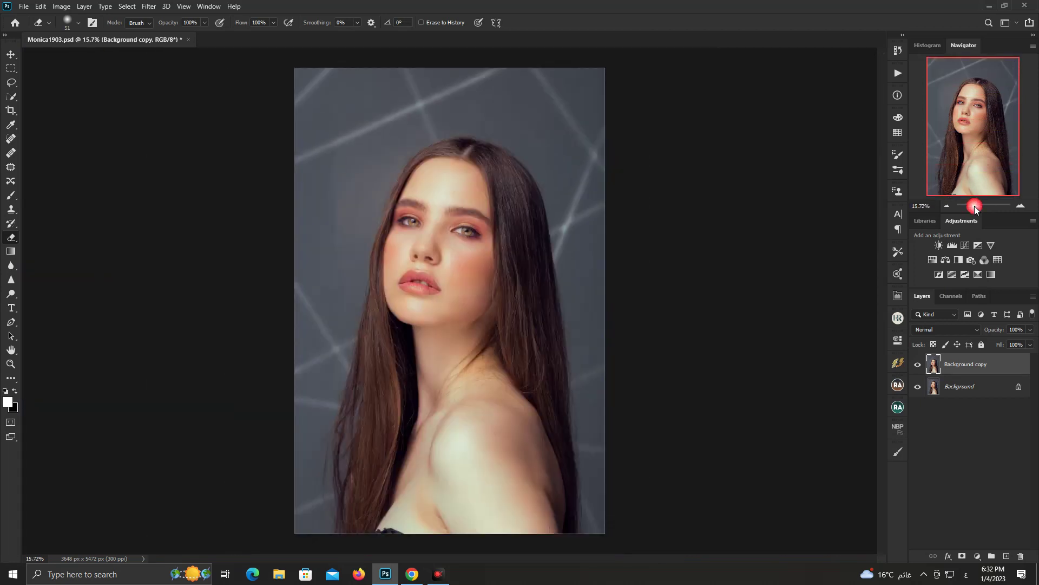
pyautogui.click(917, 365)
pyautogui.click(918, 365)
pyautogui.moveTo(978, 207); pyautogui.dragTo(979, 209)
pyautogui.scroll(3, 789, 265)
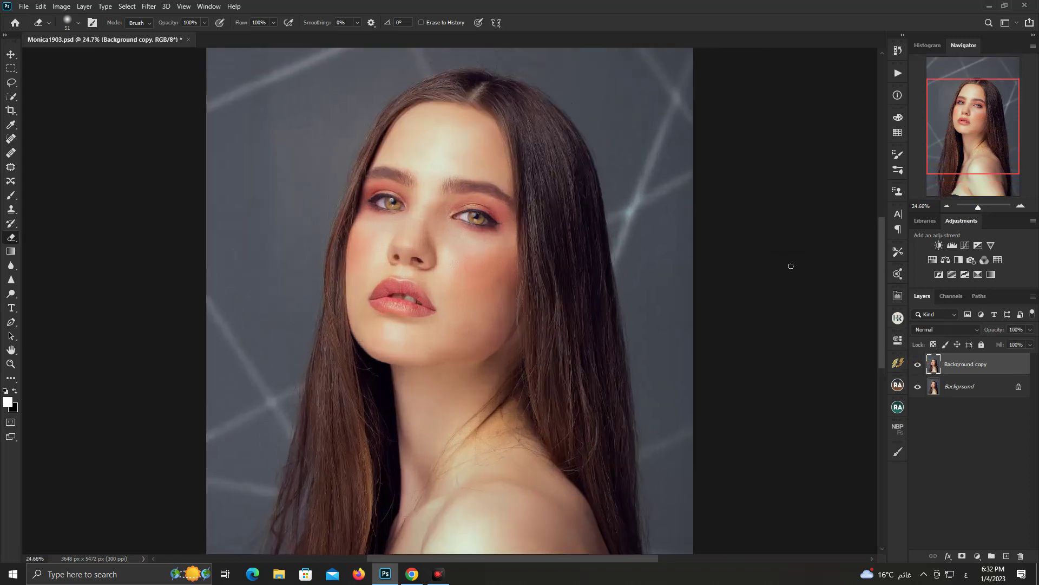
pyautogui.click(918, 365)
pyautogui.click(918, 365)
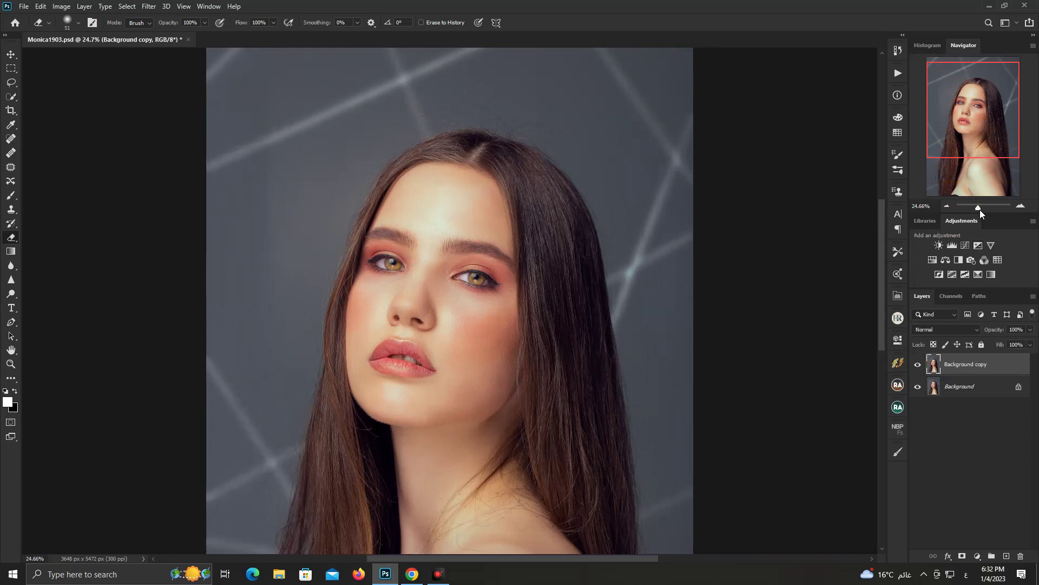
# Lower the opacity of the Background copy layer to 81% and merge it with the Background
pyautogui.moveTo(977, 208); pyautogui.dragTo(979, 208)
pyautogui.click(1030, 329)
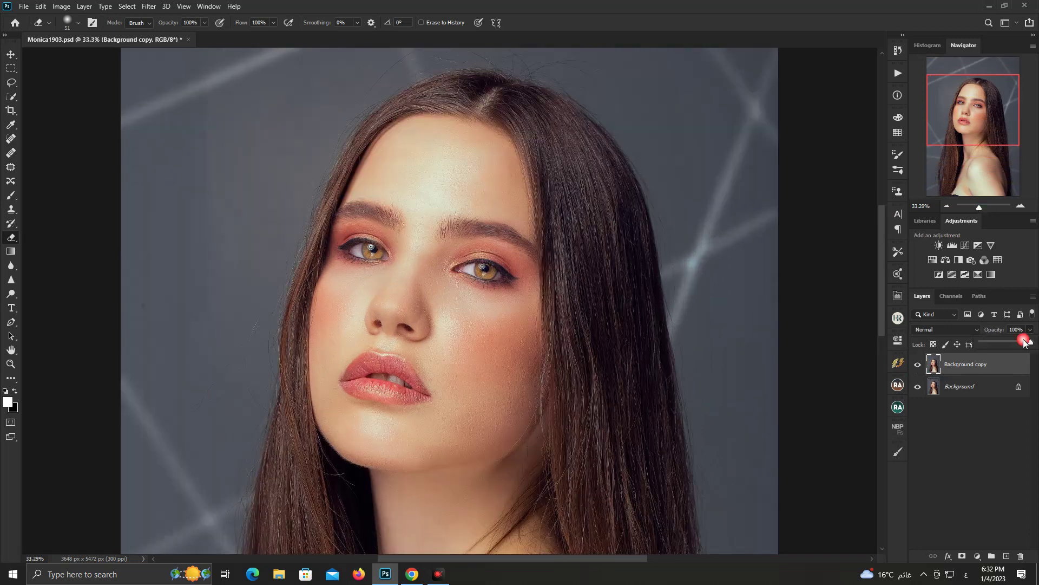
pyautogui.moveTo(1031, 342); pyautogui.dragTo(1021, 345)
pyautogui.moveTo(1022, 342)
pyautogui.mouseDown()
pyautogui.moveTo(1034, 346)
pyautogui.moveTo(1023, 345)
pyautogui.mouseUp()
pyautogui.press('Return')
pyautogui.click(999, 391)
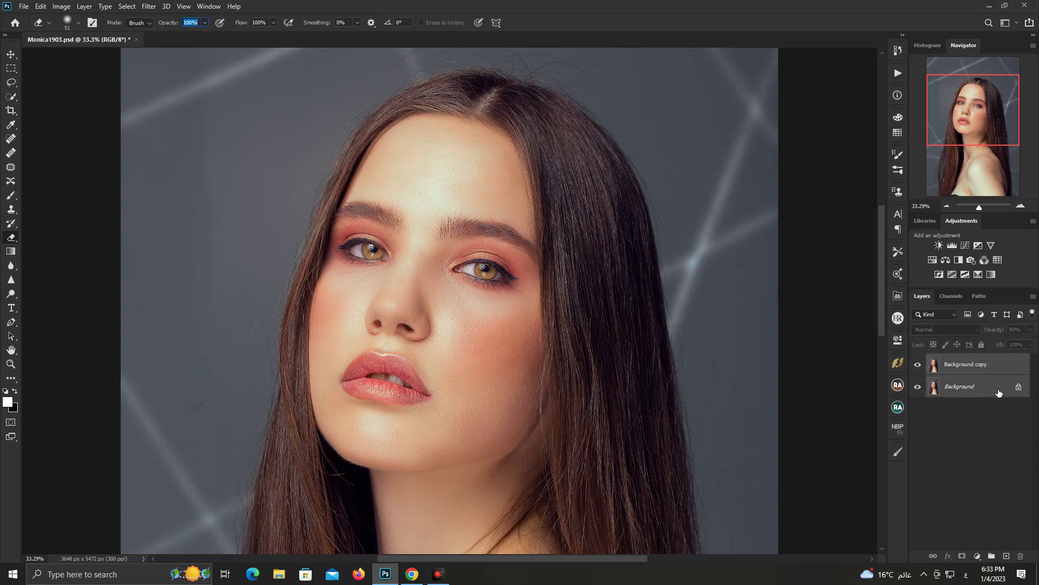
pyautogui.hotkey('ctrl', 'shift', 'e')
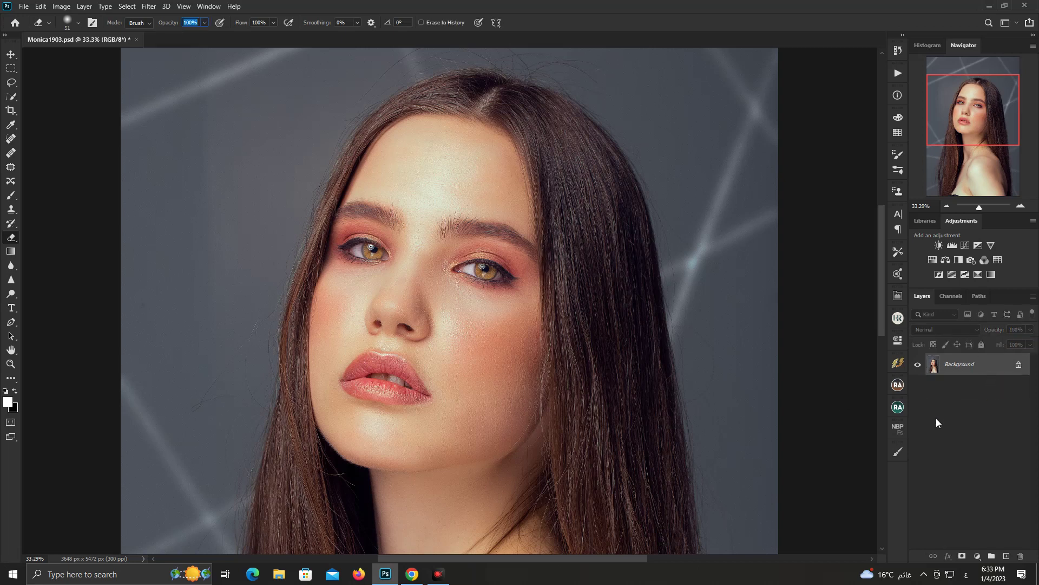
pyautogui.moveTo(979, 209); pyautogui.dragTo(981, 207)
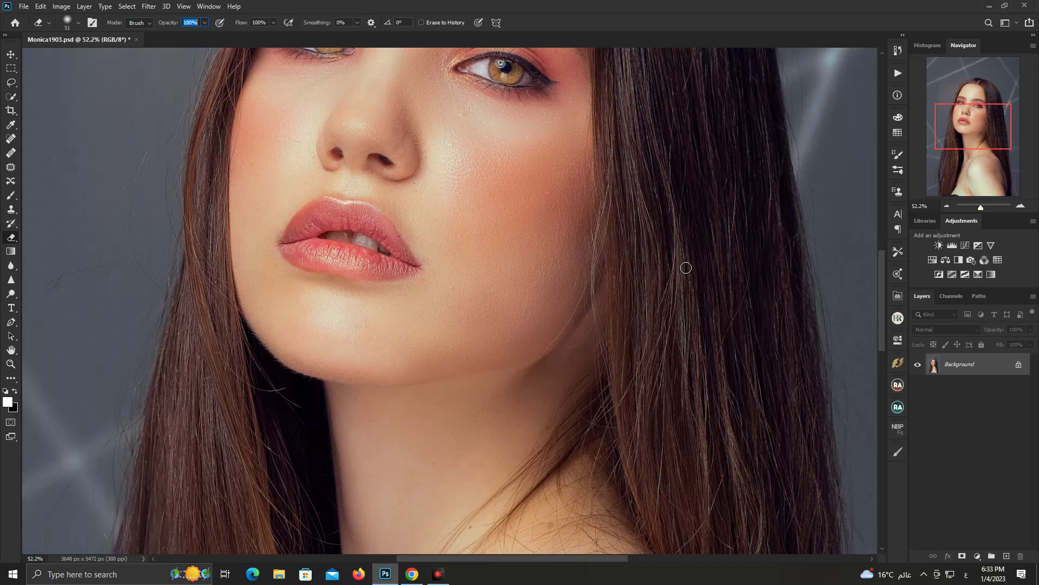
pyautogui.scroll(6, 876, 242)
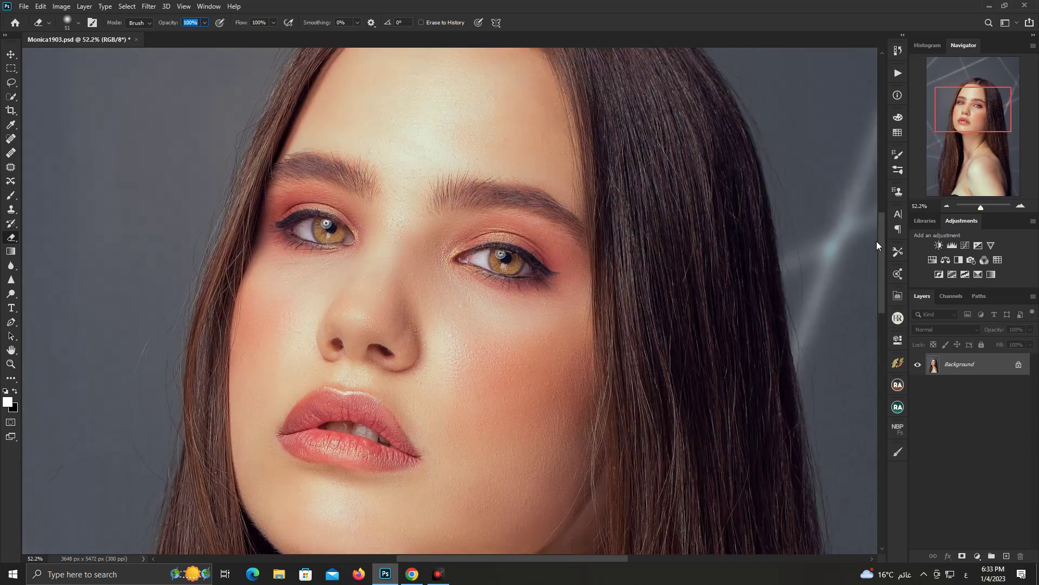
pyautogui.scroll(-5, 873, 233)
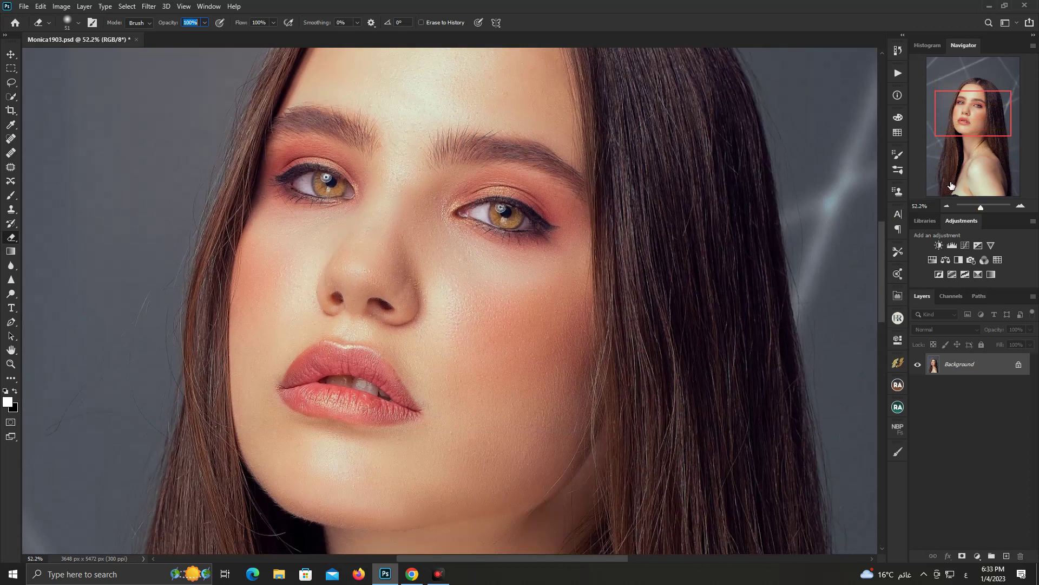
pyautogui.moveTo(977, 210); pyautogui.dragTo(979, 210)
pyautogui.click(11, 138)
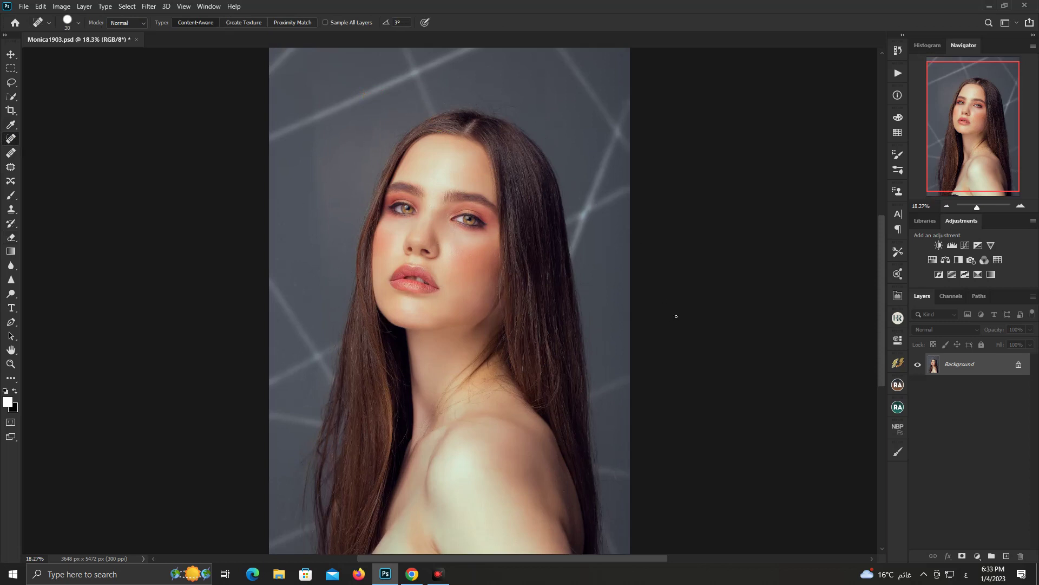
pyautogui.moveTo(978, 209); pyautogui.dragTo(979, 209)
# Duplicate the Background layer under the name Background copy
pyautogui.click(10, 55)
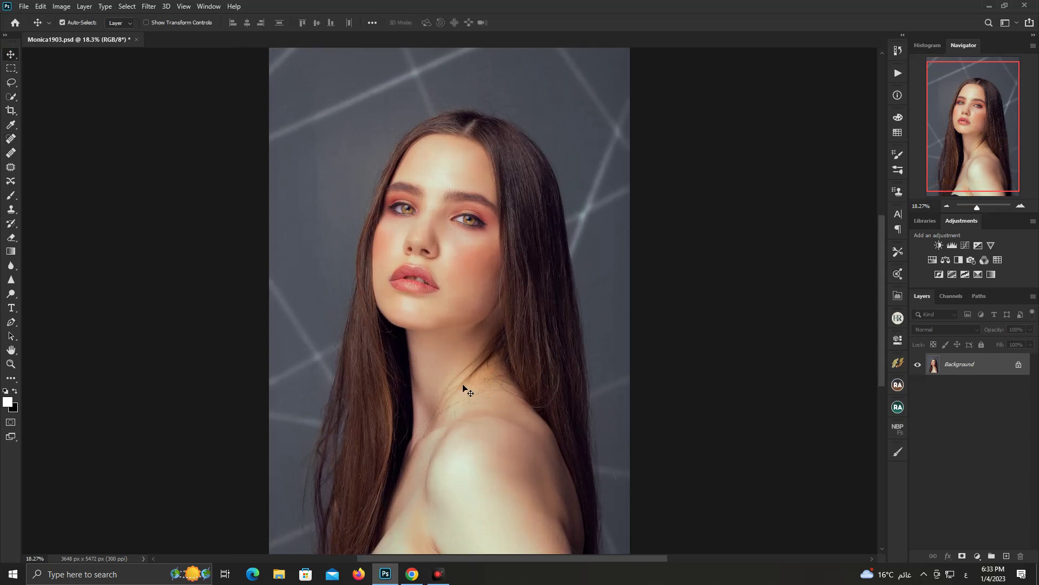
pyautogui.rightClick(968, 379)
pyautogui.click(982, 384)
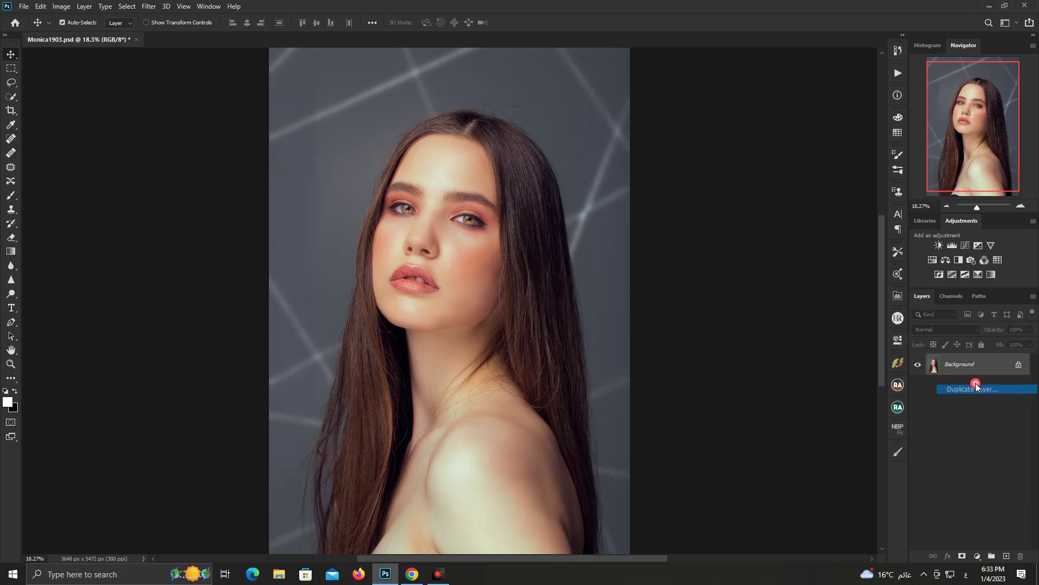
pyautogui.press('Return')
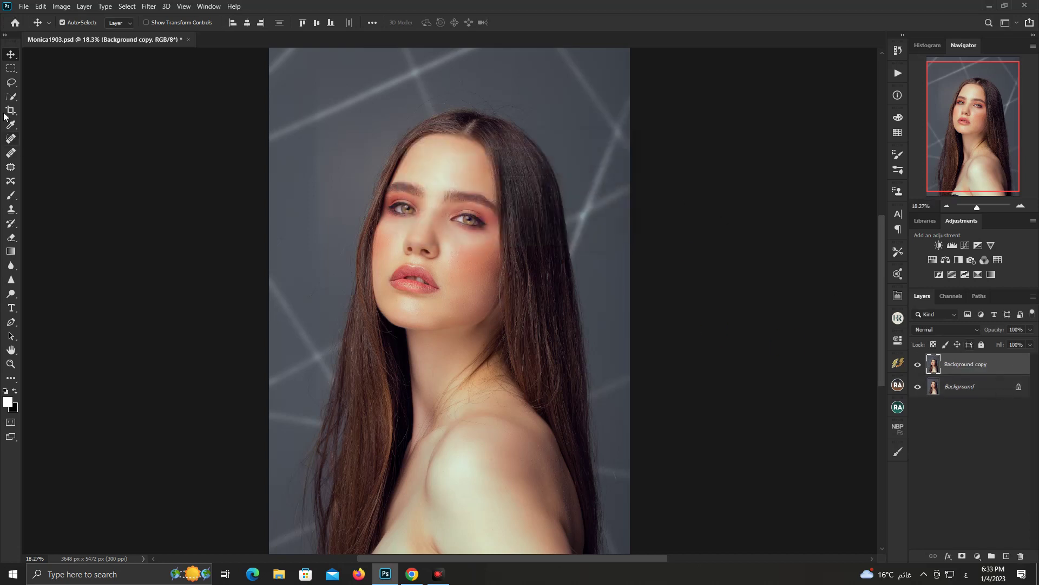
# Select the skin of the lower neck, chest and shoulder with the Quick Selection tool
pyautogui.click(13, 96)
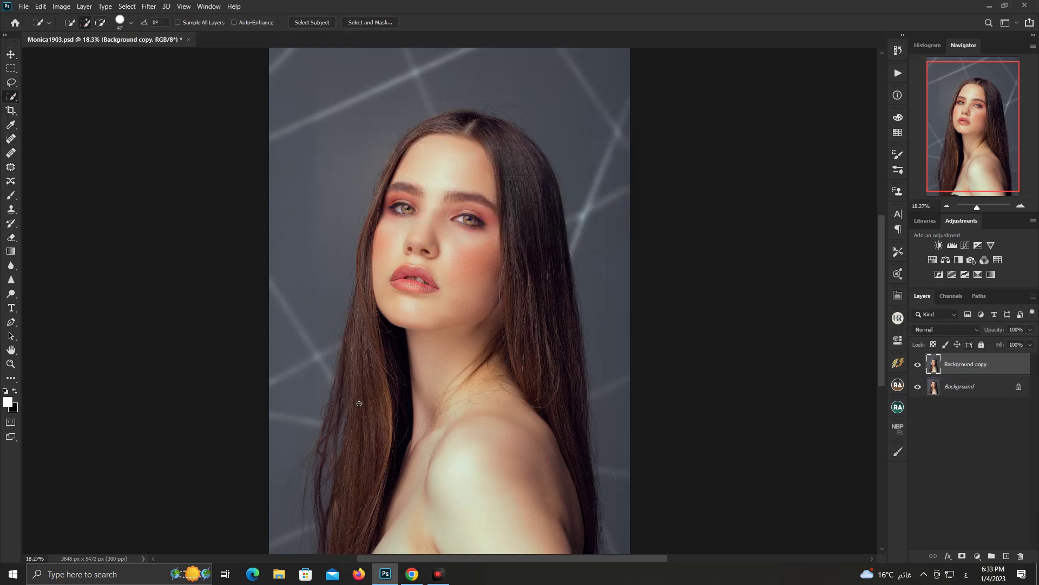
pyautogui.moveTo(485, 370)
pyautogui.mouseDown()
pyautogui.moveTo(499, 451)
pyautogui.moveTo(486, 392)
pyautogui.moveTo(488, 369)
pyautogui.moveTo(498, 363)
pyautogui.moveTo(458, 387)
pyautogui.moveTo(430, 517)
pyautogui.moveTo(439, 465)
pyautogui.mouseUp()
pyautogui.moveTo(499, 358); pyautogui.dragTo(498, 369)
# Add a Selective Color adjustment to the selected neck and shoulder skin and adjust the Cyan and Yellow amounts of the Yellows
pyautogui.click(977, 556)
pyautogui.click(980, 550)
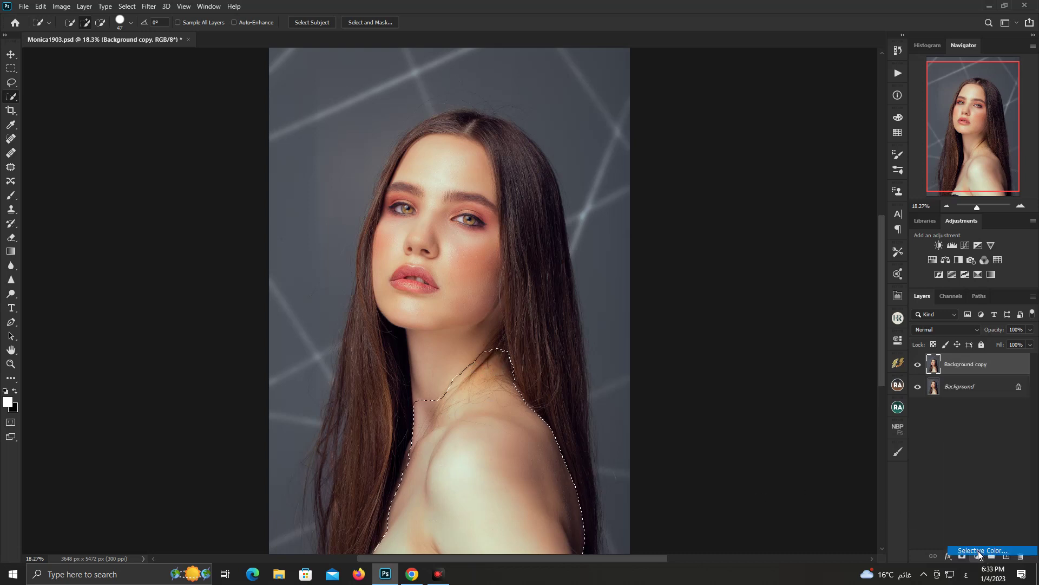
pyautogui.click(837, 385)
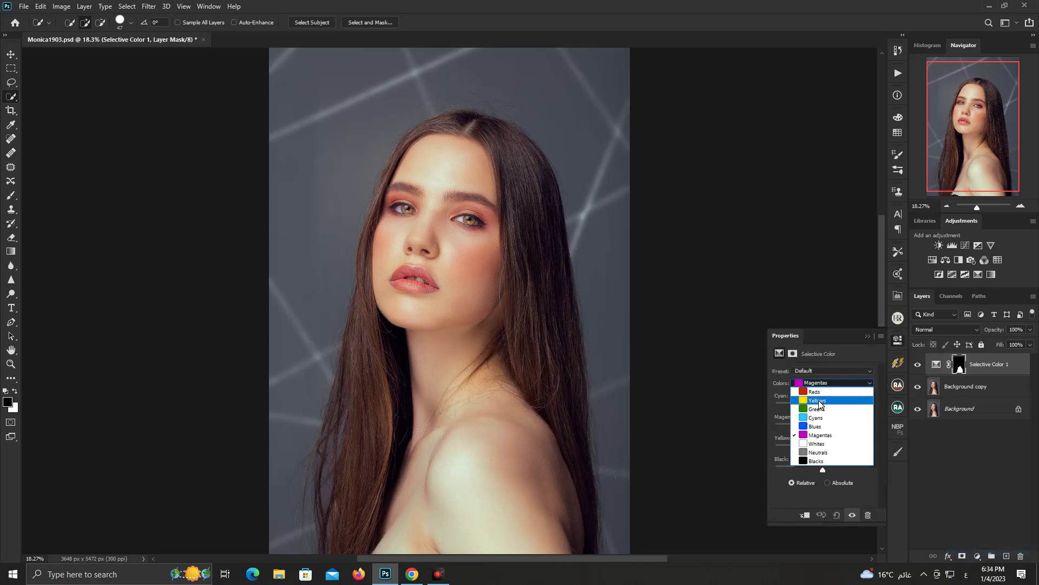
pyautogui.click(823, 401)
pyautogui.click(824, 404)
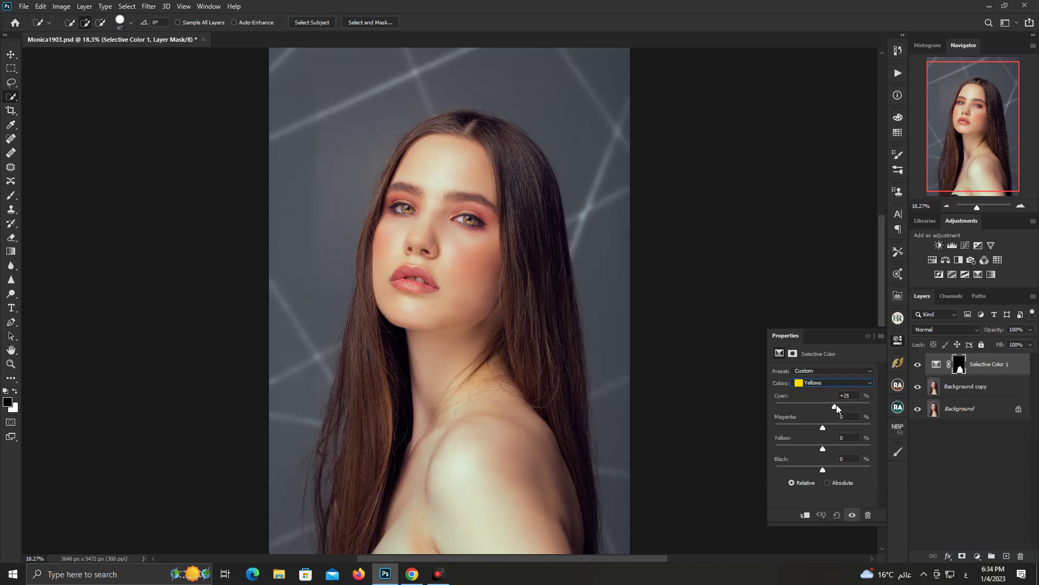
pyautogui.moveTo(820, 404); pyautogui.dragTo(812, 405)
pyautogui.moveTo(828, 448)
pyautogui.mouseDown()
pyautogui.moveTo(819, 444)
pyautogui.moveTo(830, 445)
pyautogui.mouseUp()
# Compare the skin with and without the Selective Color 1 layer, and merge it with Background copy and the Background
pyautogui.click(919, 365)
pyautogui.click(918, 365)
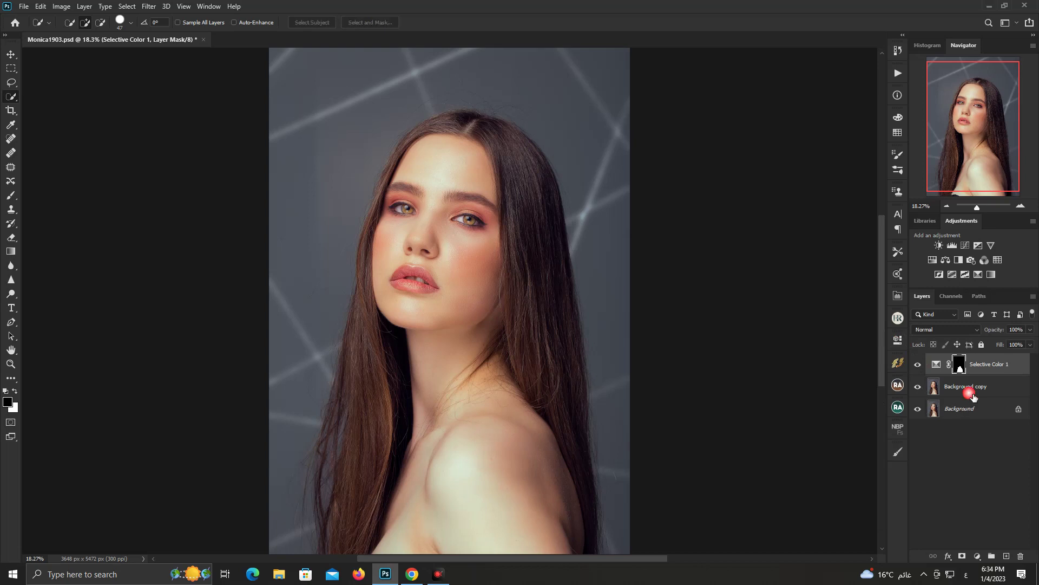
pyautogui.keyDown('shift'); pyautogui.click(973, 396); pyautogui.keyUp('shift')
pyautogui.hotkey('ctrl', 'e')
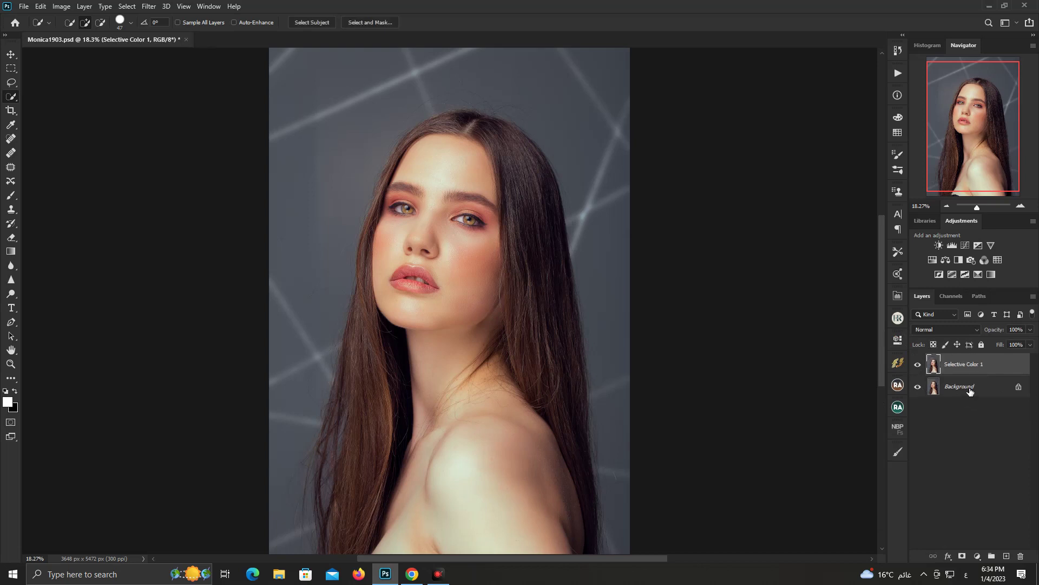
pyautogui.moveTo(974, 207)
pyautogui.mouseDown()
pyautogui.moveTo(965, 207)
pyautogui.moveTo(978, 208)
pyautogui.mouseUp()
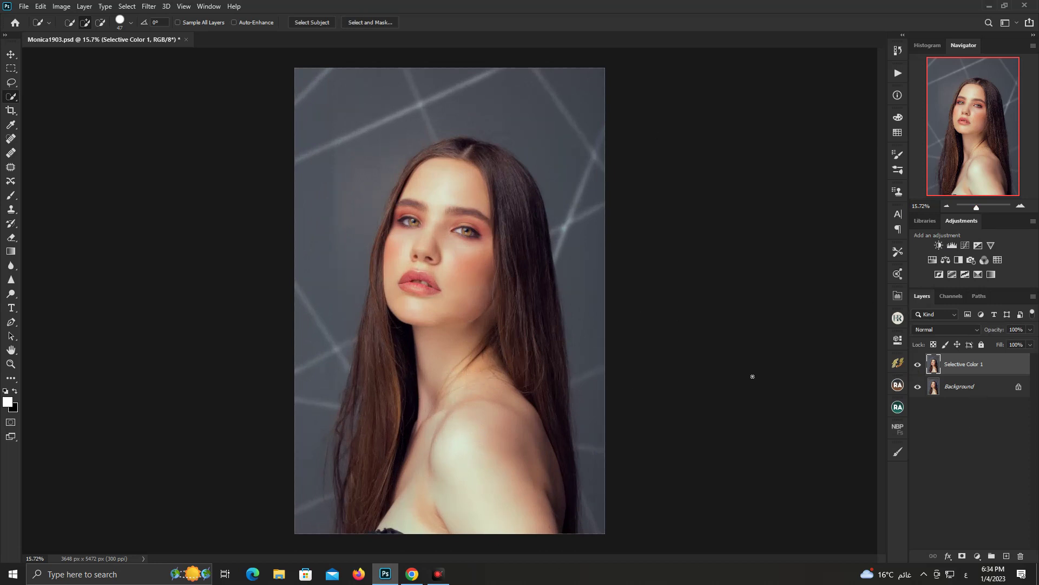
pyautogui.keyDown('shift'); pyautogui.click(962, 386); pyautogui.keyUp('shift')
pyautogui.hotkey('ctrl', 'e')
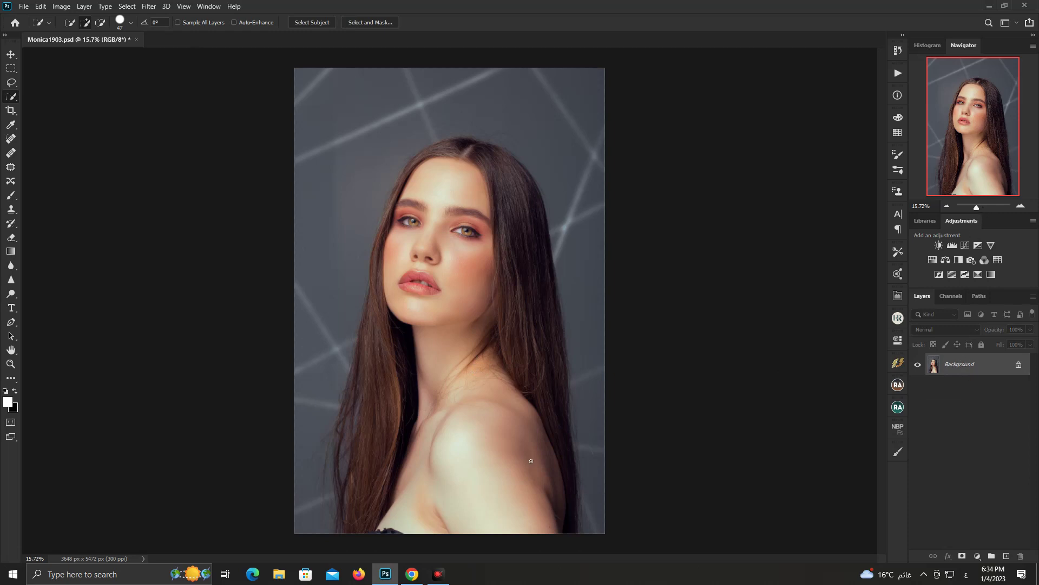
pyautogui.moveTo(977, 210); pyautogui.dragTo(980, 208)
pyautogui.scroll(3, 580, 274)
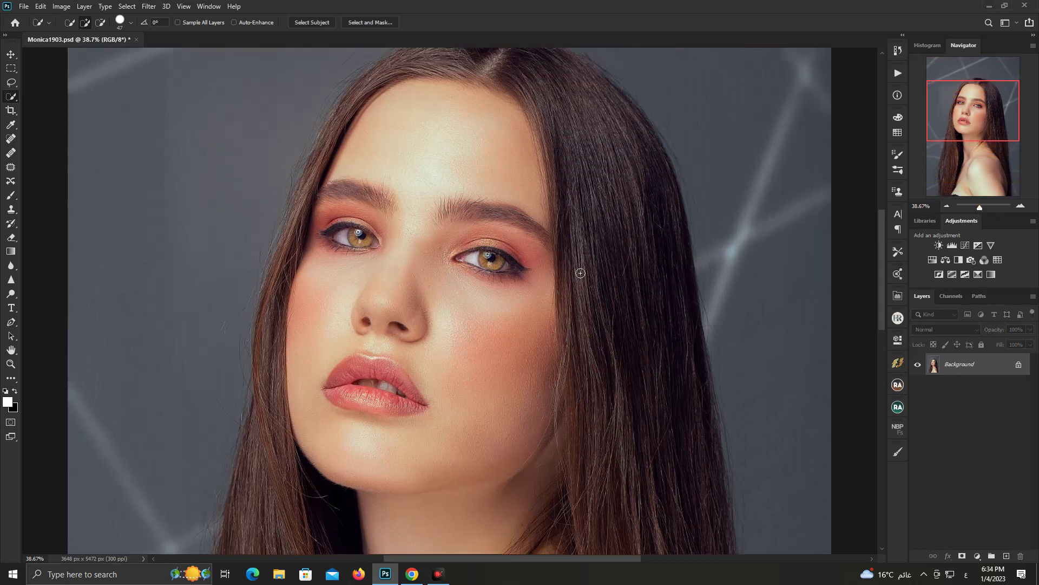
pyautogui.click(983, 213)
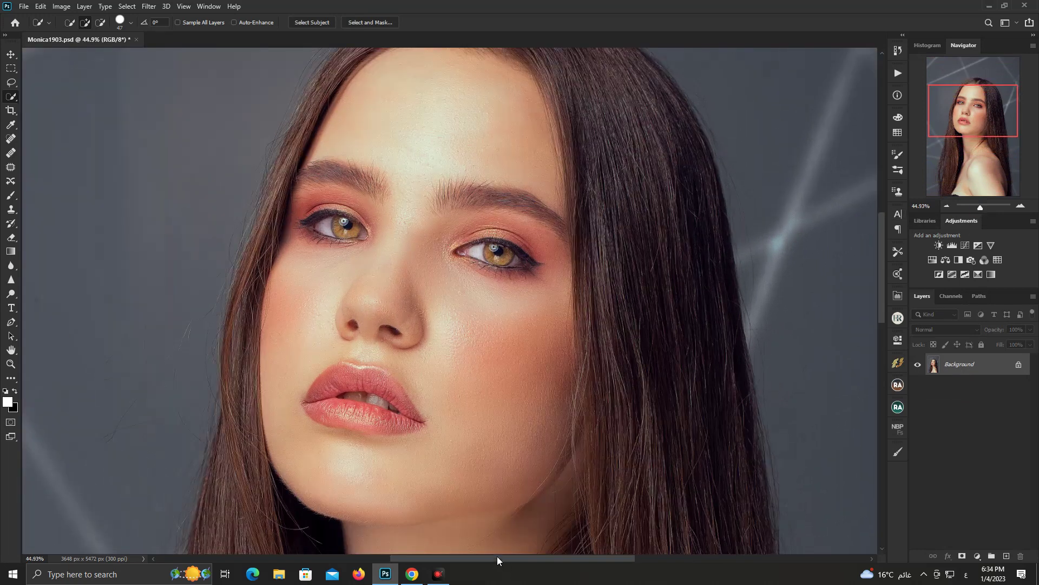
pyautogui.moveTo(437, 581)
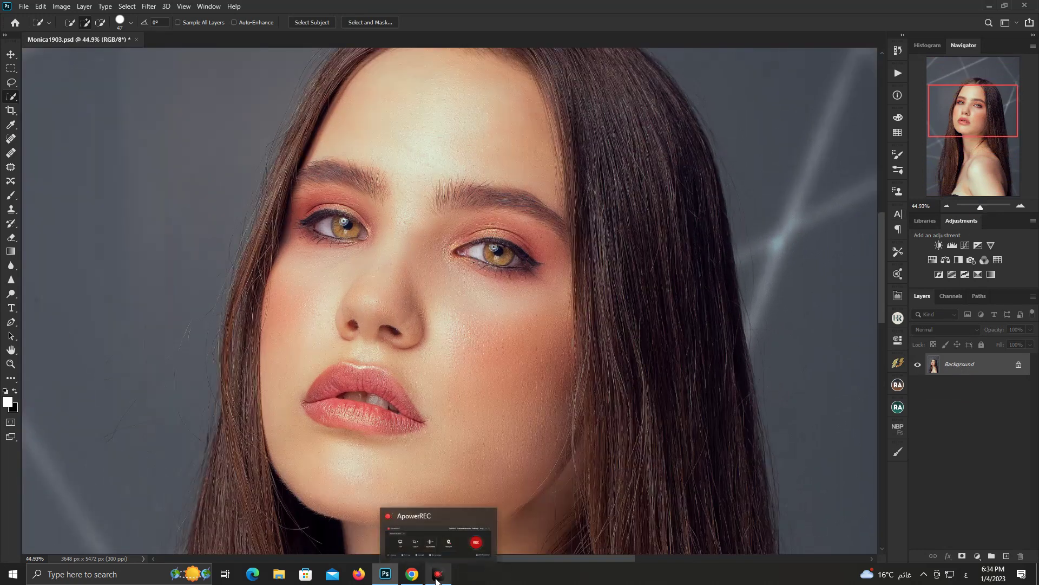